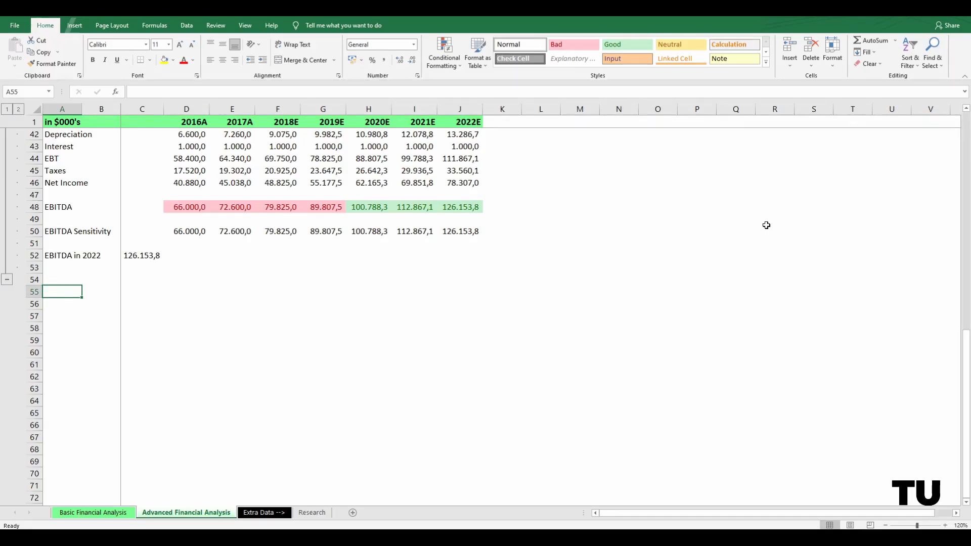
Step: Enter the heading "Time Periods" in A55 and make it bold
{"action": "type", "text": "Time"}
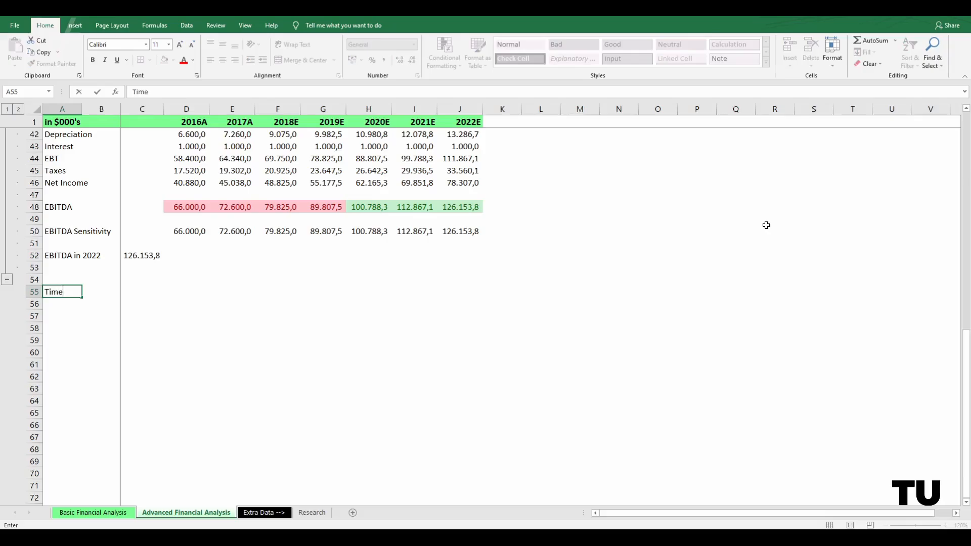
{"action": "type", "text": " Preriods"}
{"action": "key", "text": "ctrl+Return"}
{"action": "key", "text": "ctrl+b"}
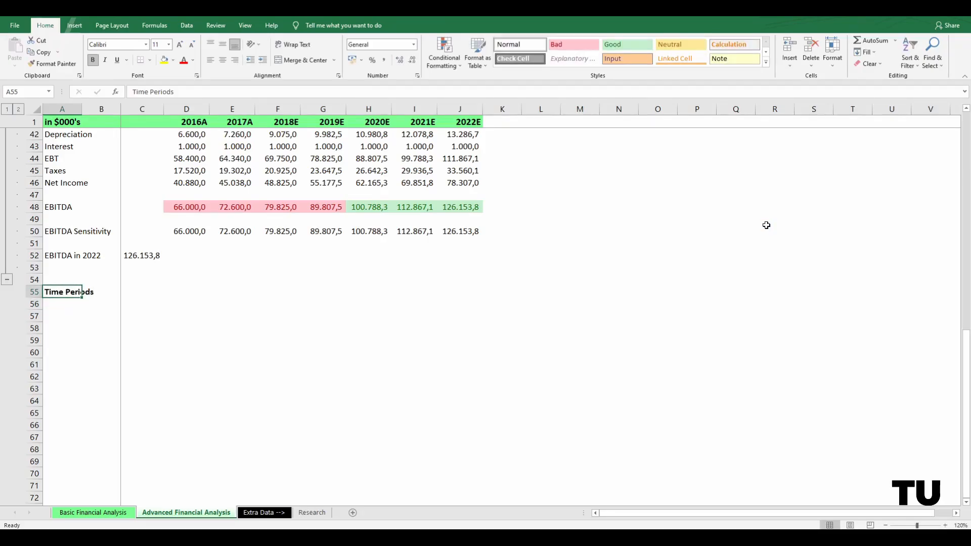
Step: Add the row labels "Monthly Data" in A56 and "Annual Data" in A57
{"action": "key", "text": "Return"}
{"action": "type", "text": "Mon"}
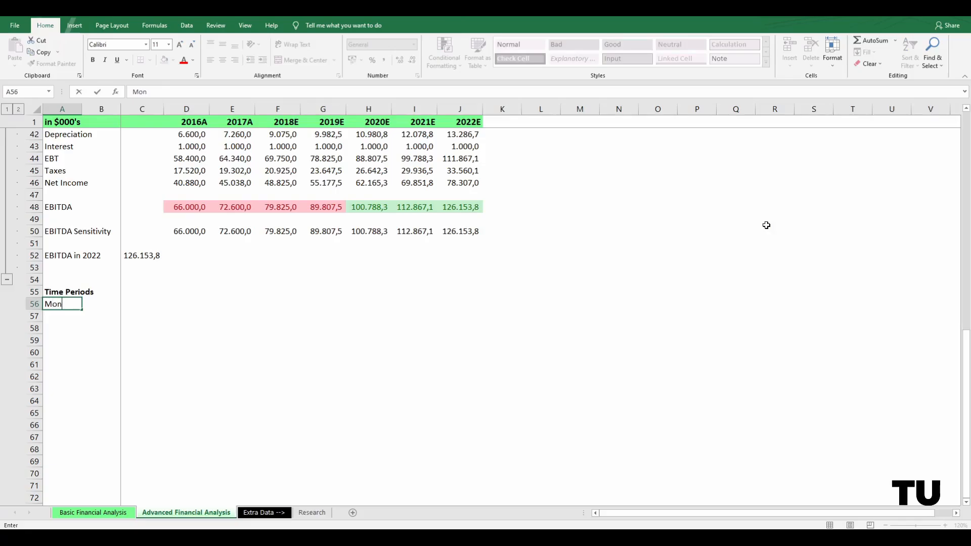
{"action": "type", "text": "thly Data"}
{"action": "key", "text": "Return"}
{"action": "type", "text": "Ann"}
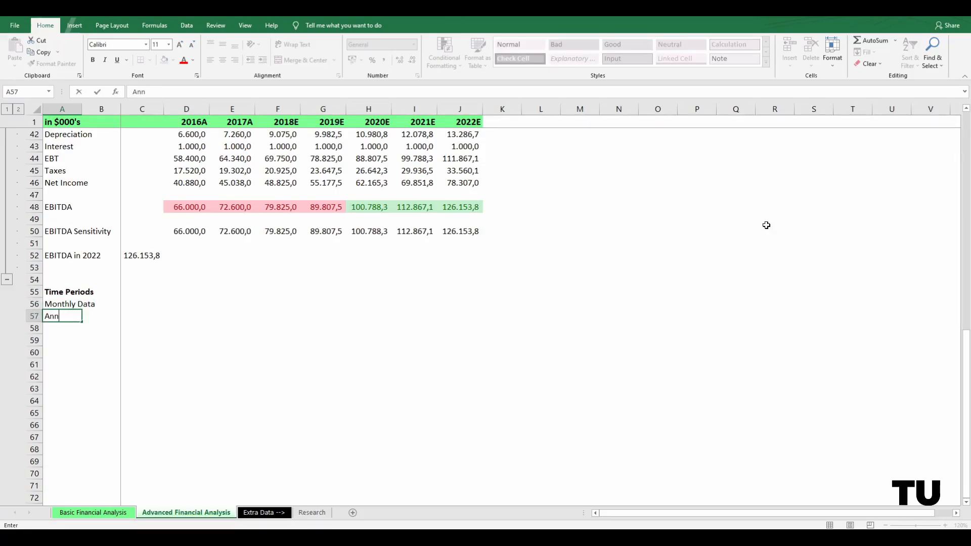
{"action": "type", "text": "ual Data"}
Step: Enter the formula =TODAY() in D55 and auto-fit column D to show the full date
{"action": "key", "text": "Right"}
{"action": "key", "text": "Right"}
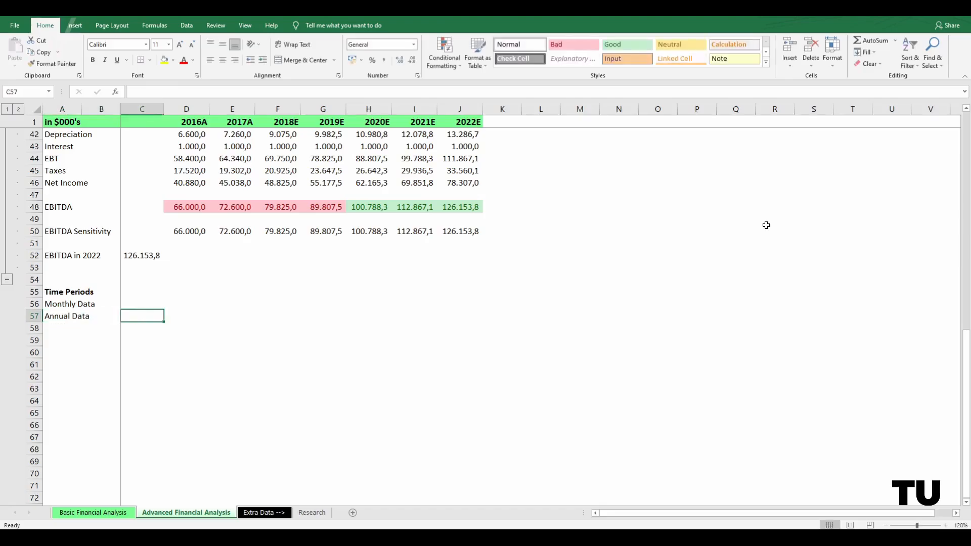
{"action": "key", "text": "Right"}
{"action": "key", "text": "Up"}
{"action": "key", "text": "Up"}
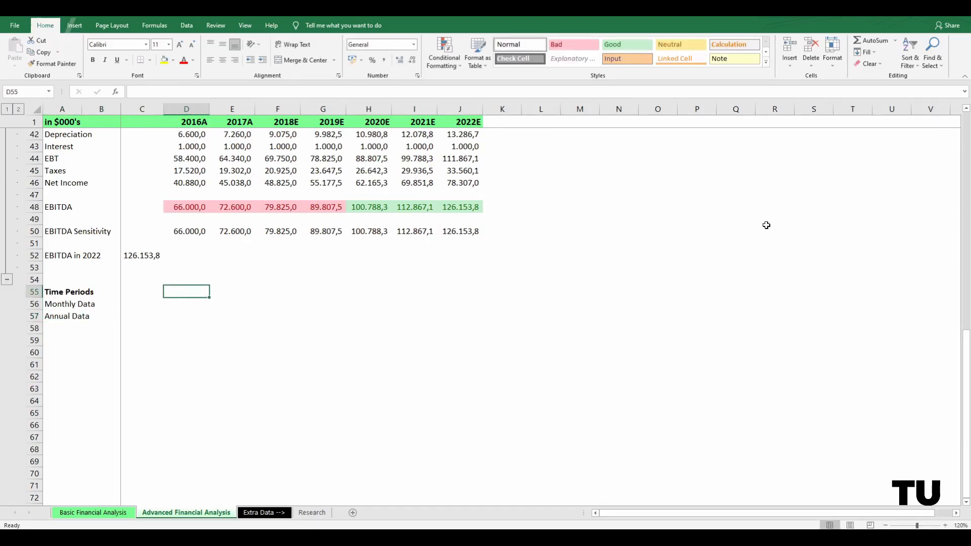
{"action": "type", "text": "=today"}
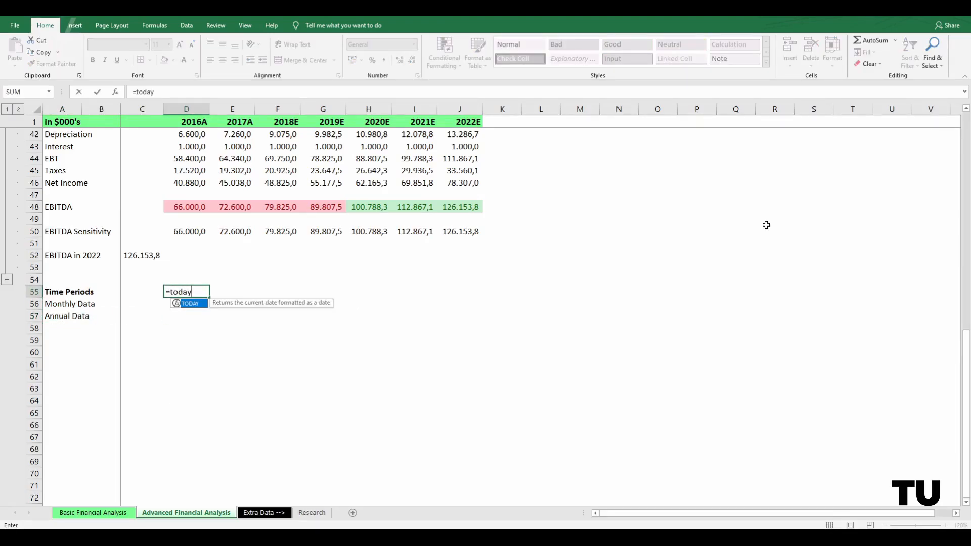
{"action": "type", "text": "()"}
{"action": "key", "text": "ctrl+Return"}
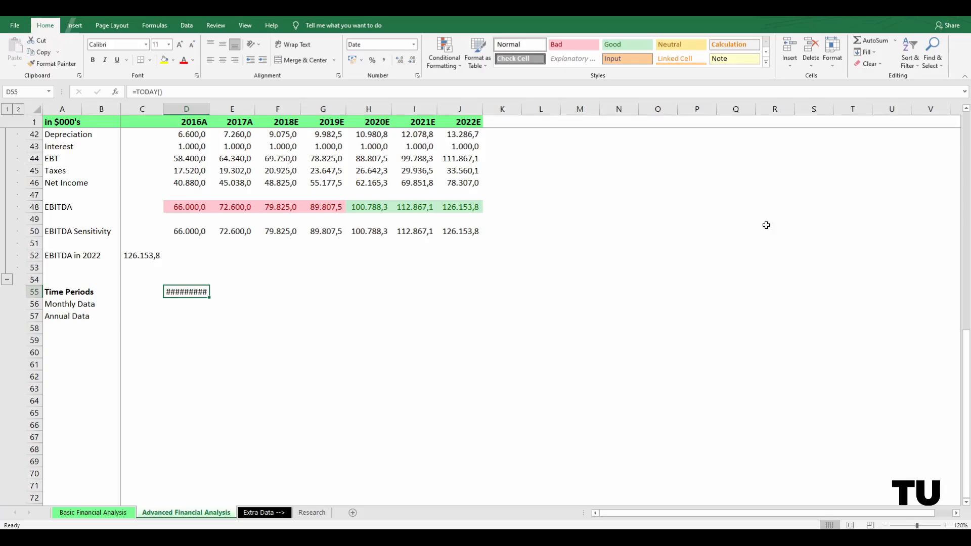
{"action": "double_click", "coordinate": [207, 109]}
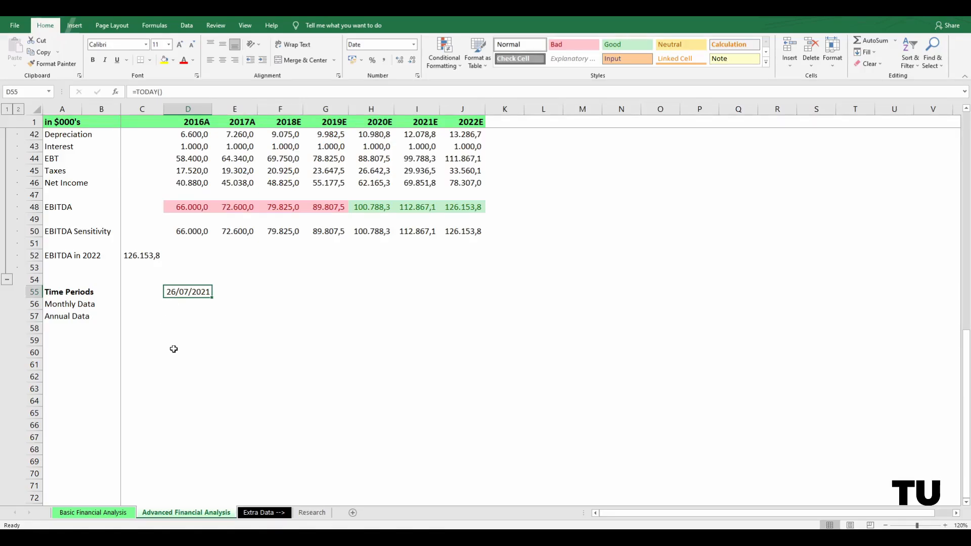
Step: Move the TODAY formula from D55 down to D56
{"action": "key", "text": "Down"}
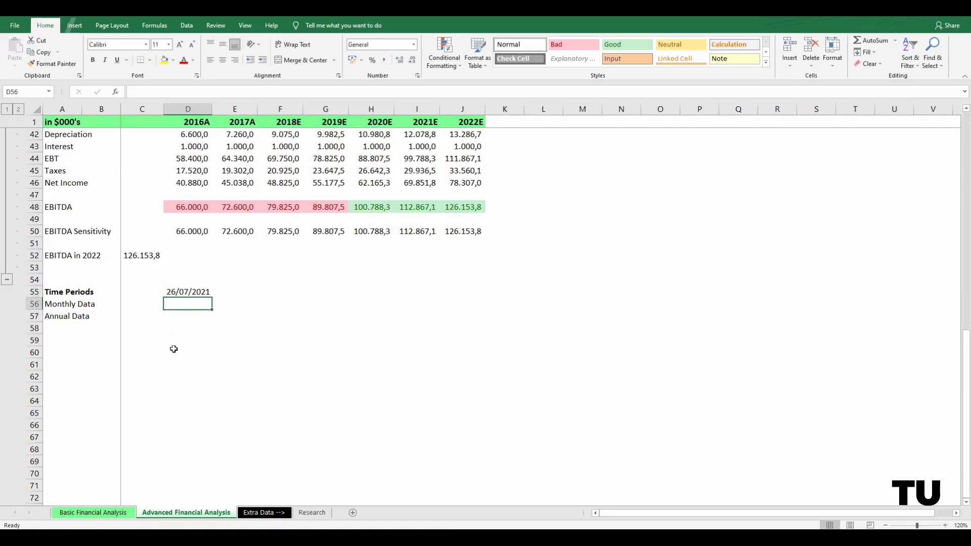
{"action": "key", "text": "Up"}
{"action": "key", "text": "ctrl+c"}
{"action": "key", "text": "Down"}
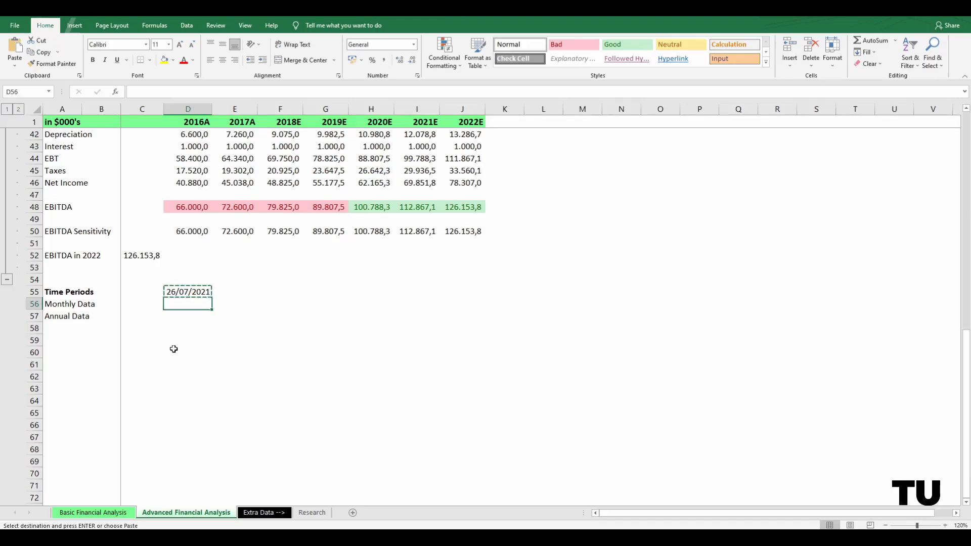
{"action": "key", "text": "Return"}
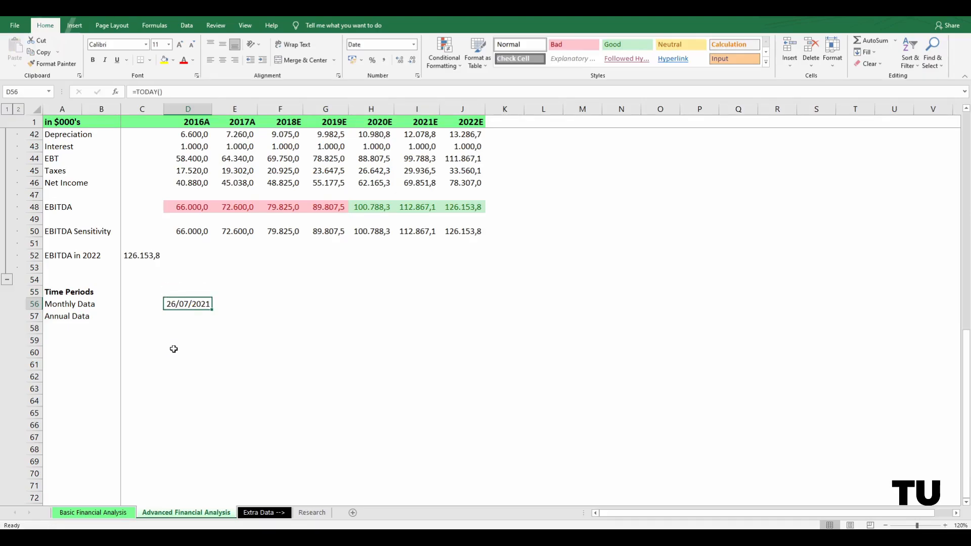
{"action": "key", "text": "Up"}
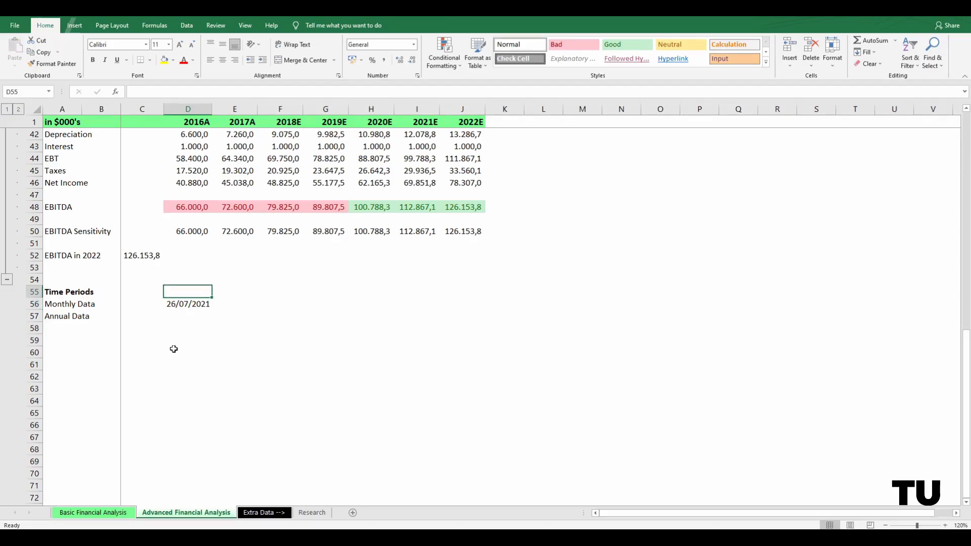
{"action": "key", "text": "Down"}
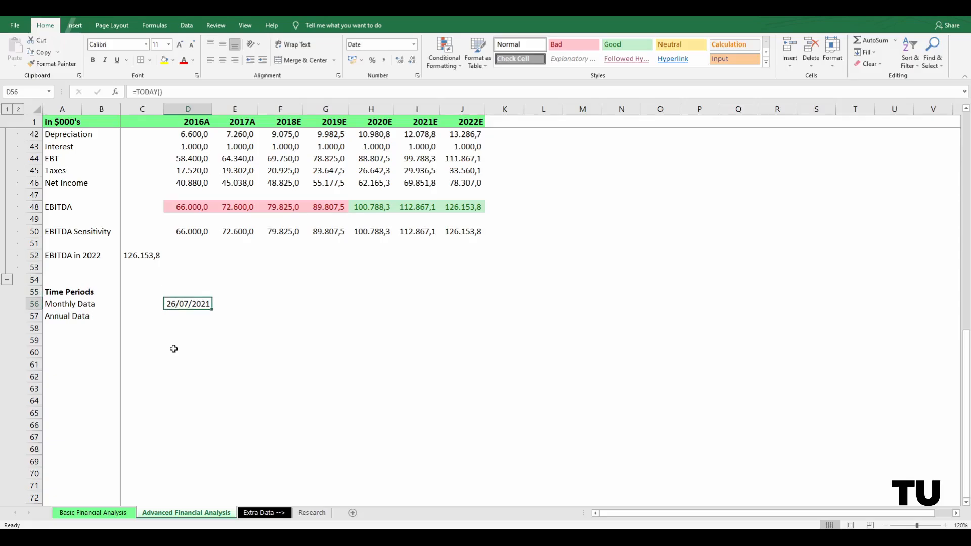
{"action": "key", "text": "Up"}
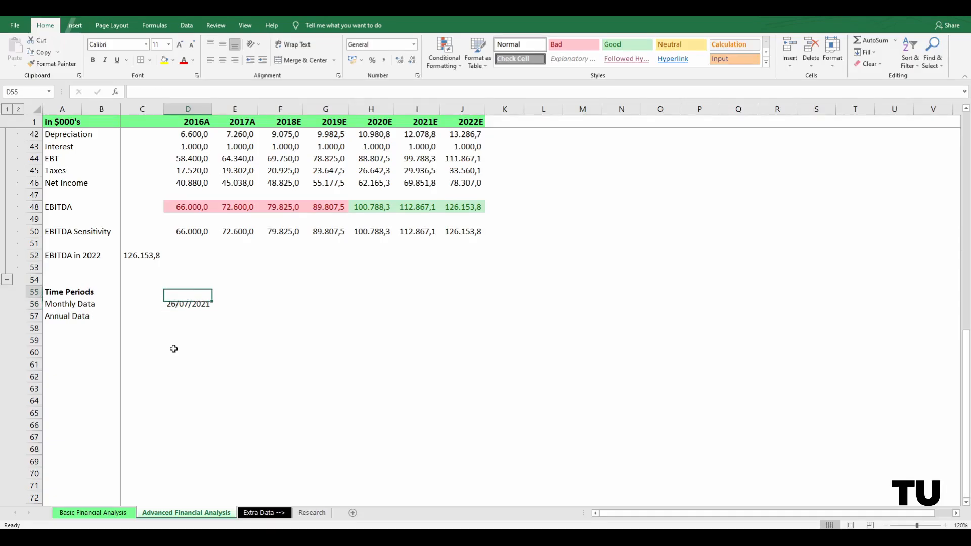
{"action": "key", "text": "Down"}
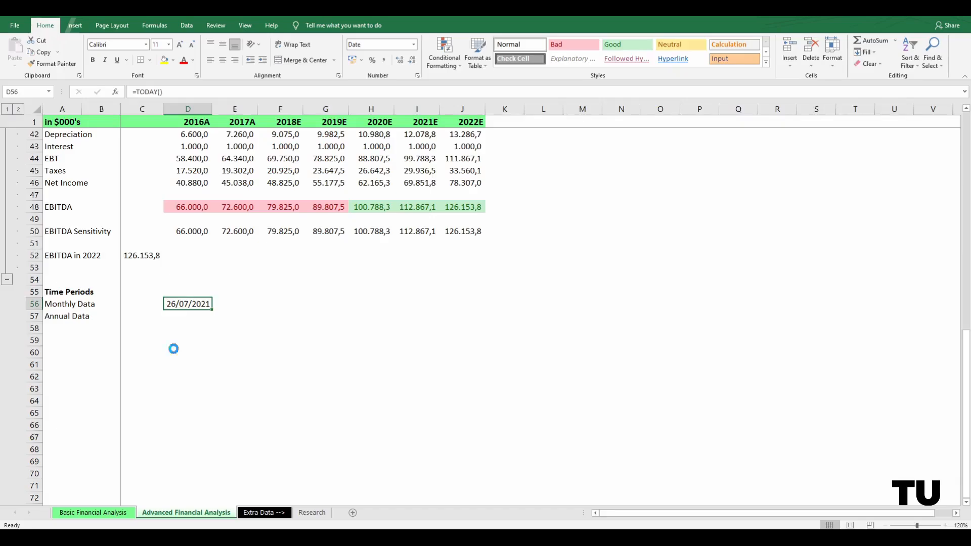
Step: Copy the date in D56 and paste it into D55 as values only
{"action": "key", "text": "ctrl+c"}
{"action": "key", "text": "Up"}
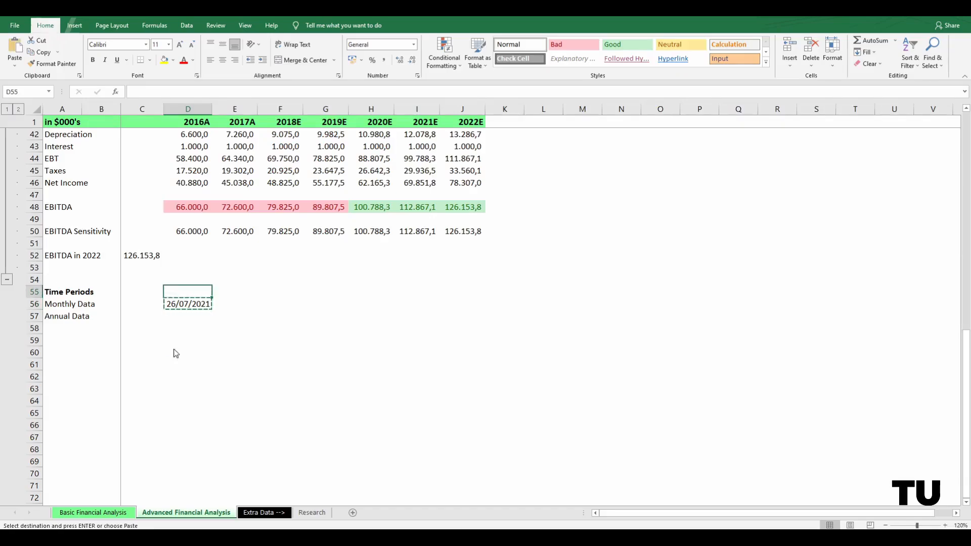
{"action": "key", "text": "alt"}
{"action": "key", "text": "e"}
{"action": "key", "text": "s"}
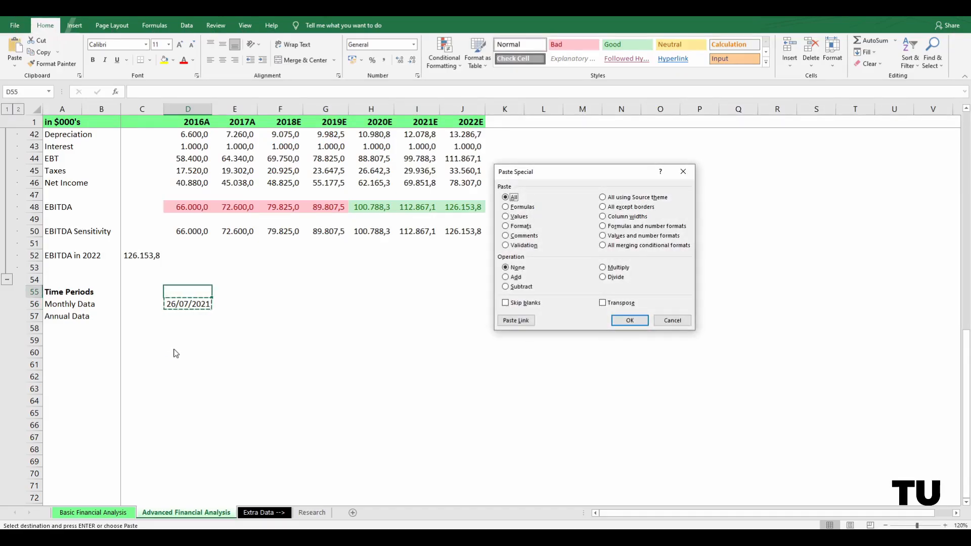
{"action": "key", "text": "v"}
{"action": "key", "text": "Return"}
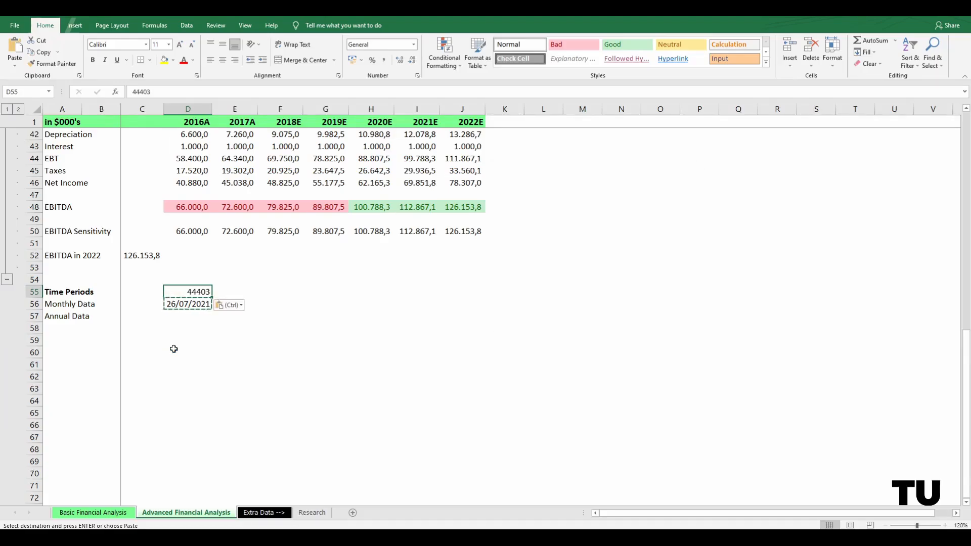
{"action": "key", "text": "Down"}
{"action": "key", "text": "Escape"}
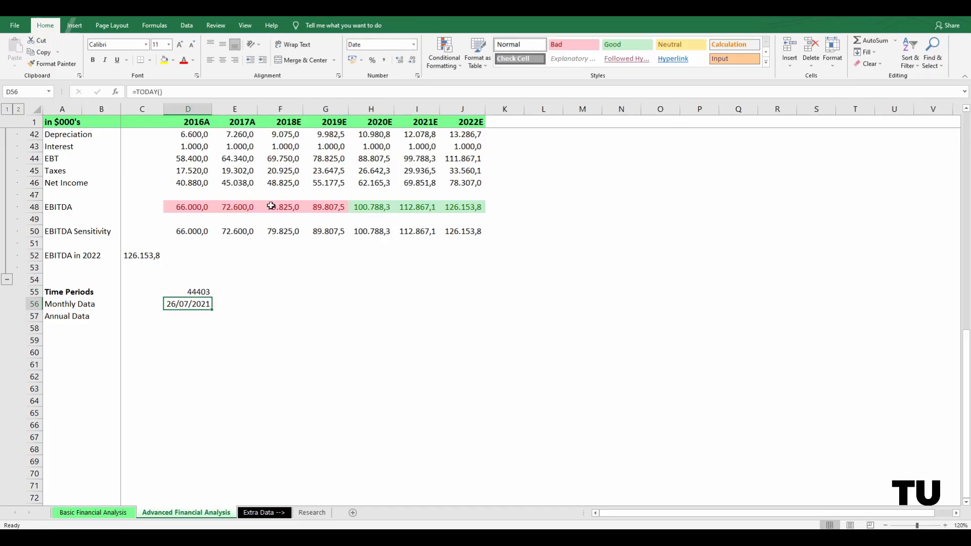
Step: Format D55 as a Date with the *14/03/2012 type
{"action": "key", "text": "Up"}
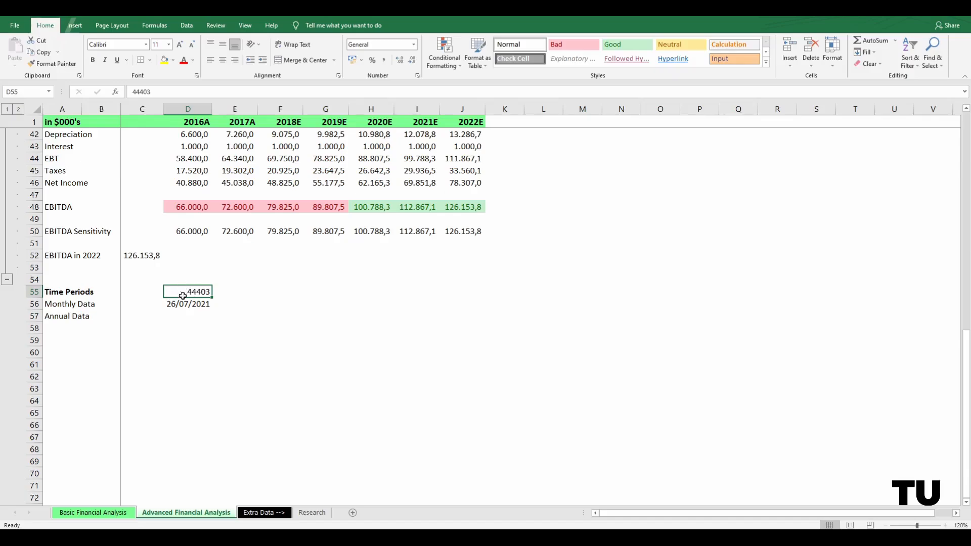
{"action": "left_click", "coordinate": [417, 76]}
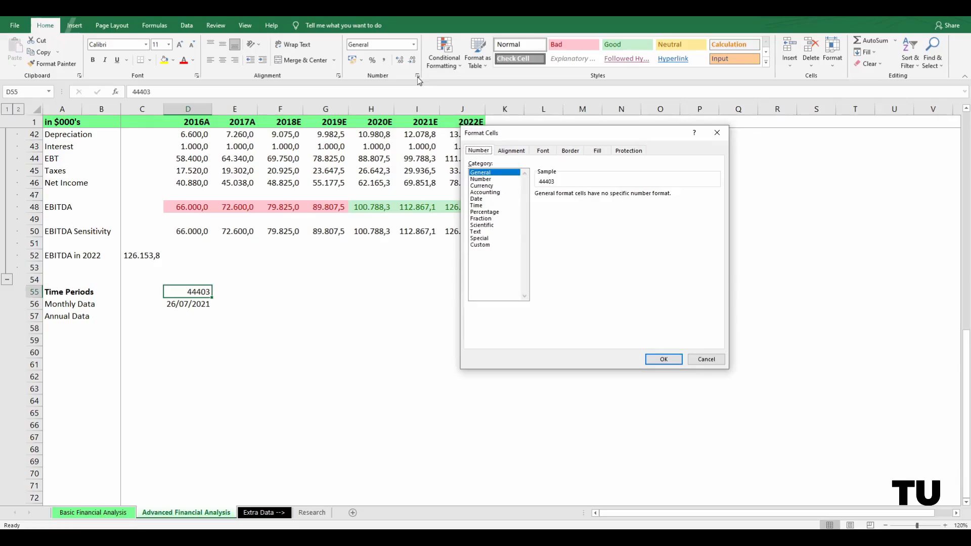
{"action": "left_click", "coordinate": [476, 198]}
{"action": "left_click", "coordinate": [556, 215]}
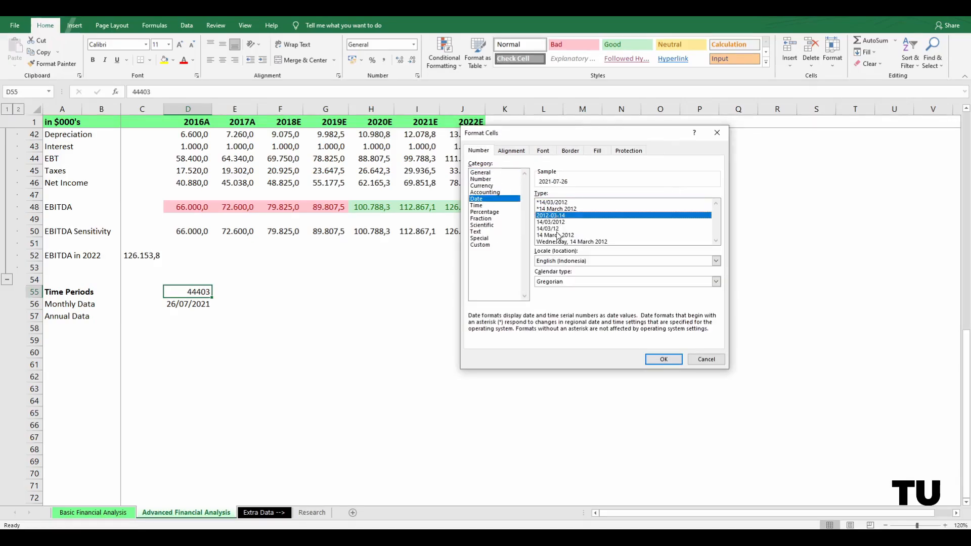
{"action": "left_click", "coordinate": [558, 235]}
{"action": "left_click", "coordinate": [558, 242]}
{"action": "left_click", "coordinate": [559, 222]}
{"action": "left_click", "coordinate": [556, 202]}
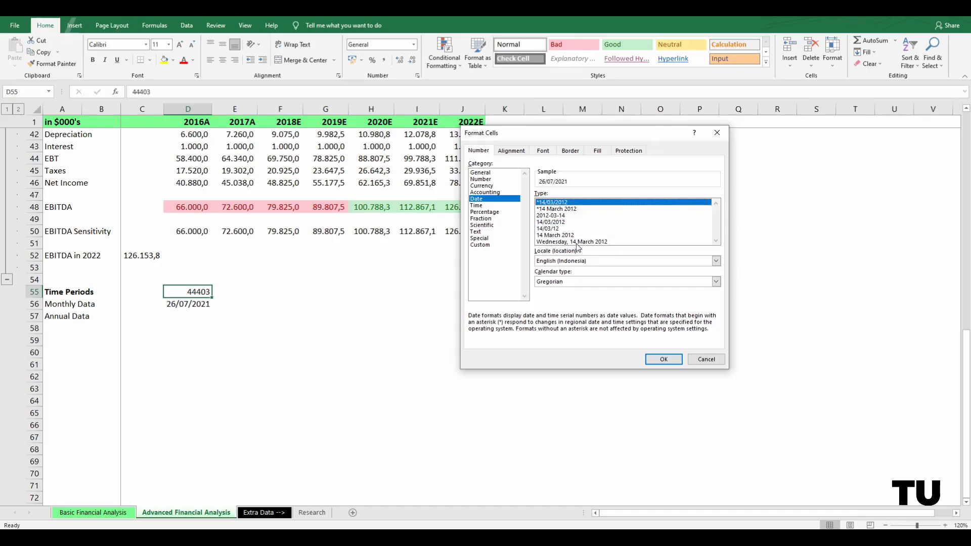
{"action": "left_click", "coordinate": [560, 216]}
{"action": "left_click", "coordinate": [558, 202]}
{"action": "left_click", "coordinate": [662, 359]}
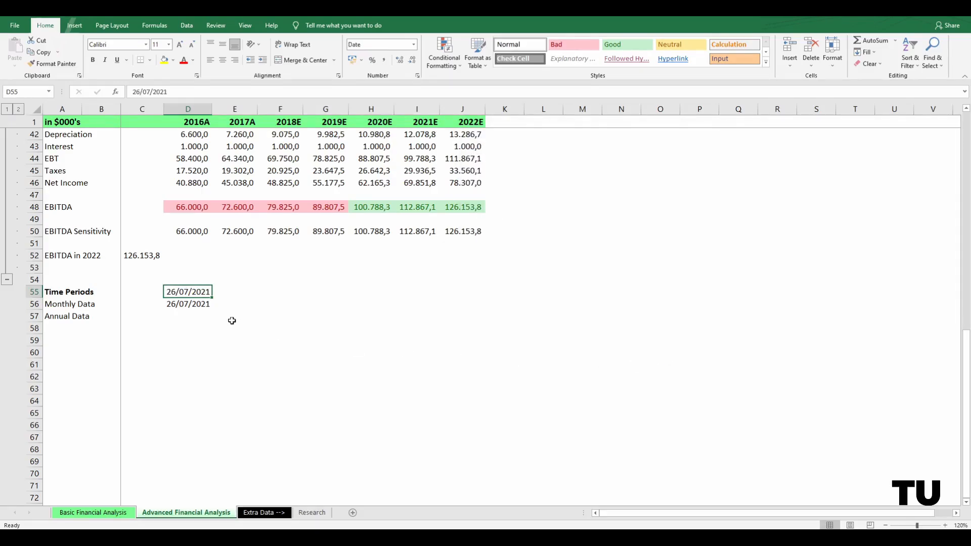
Step: Compare the contents of D55 and D56, and set the font color of the fixed date in D55 to blue
{"action": "key", "text": "Down"}
{"action": "key", "text": "Up"}
{"action": "key", "text": "Down"}
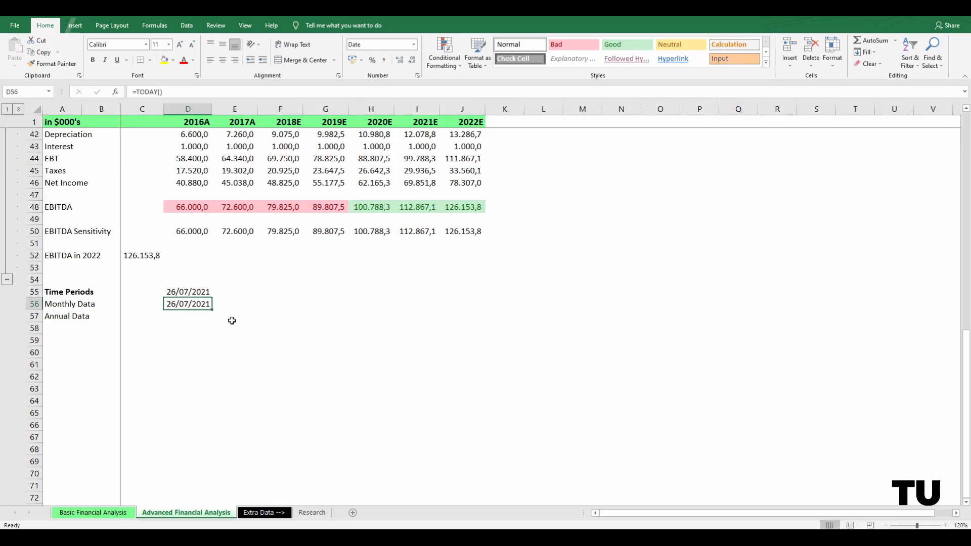
{"action": "key", "text": "Up"}
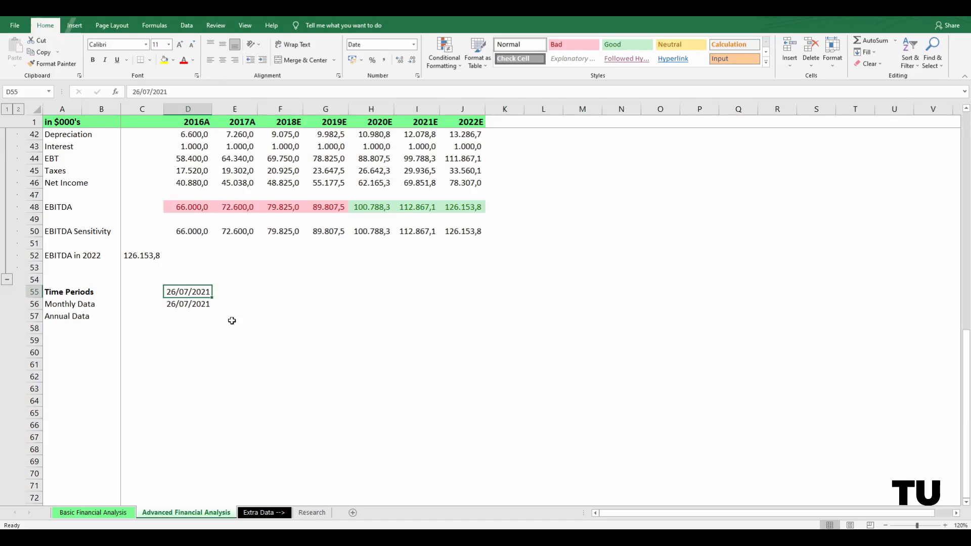
{"action": "key", "text": "alt"}
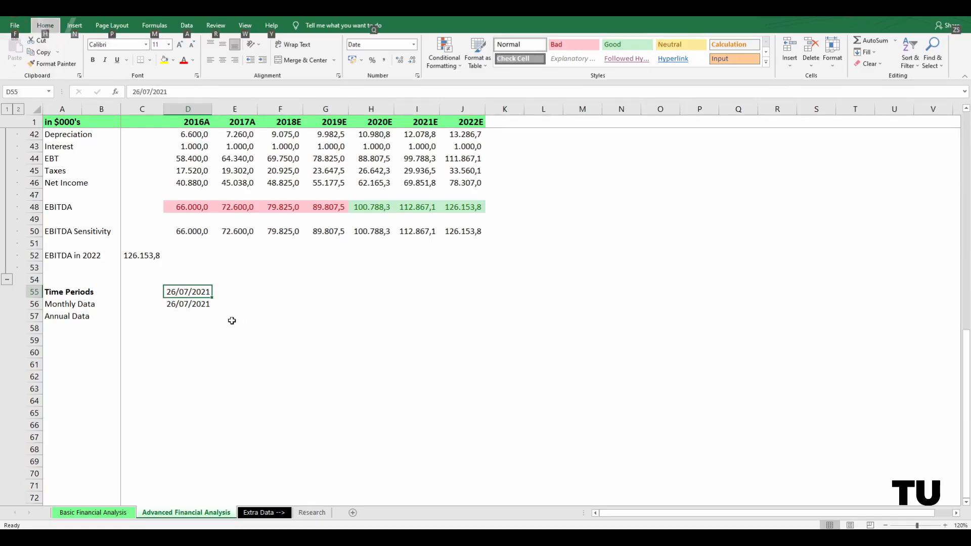
{"action": "key", "text": "h"}
{"action": "key", "text": "f"}
{"action": "key", "text": "c"}
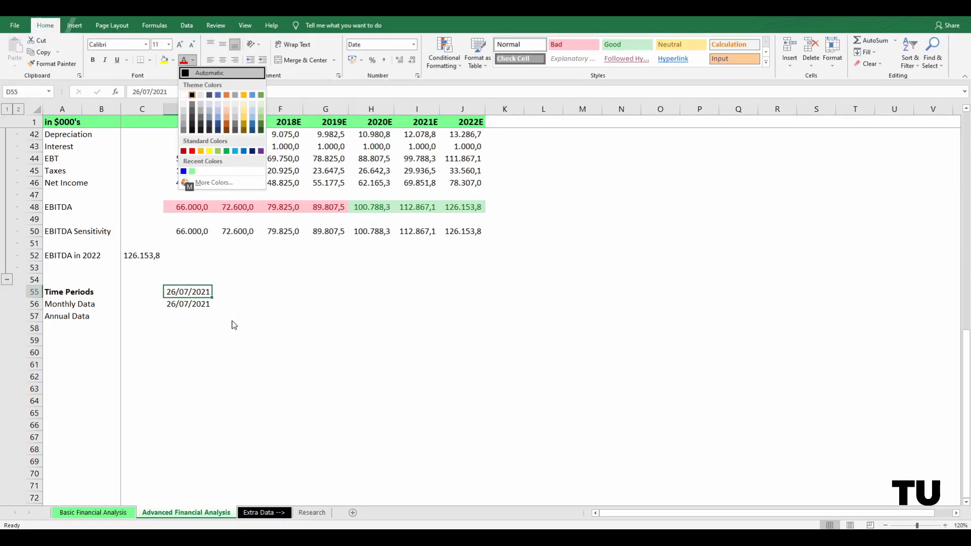
{"action": "key", "text": "Down"}
{"action": "key", "text": "Down"}
{"action": "key", "text": "Down"}
{"action": "key", "text": "Down"}
{"action": "key", "text": "Down"}
{"action": "key", "text": "Down"}
{"action": "key", "text": "Down"}
{"action": "key", "text": "Down"}
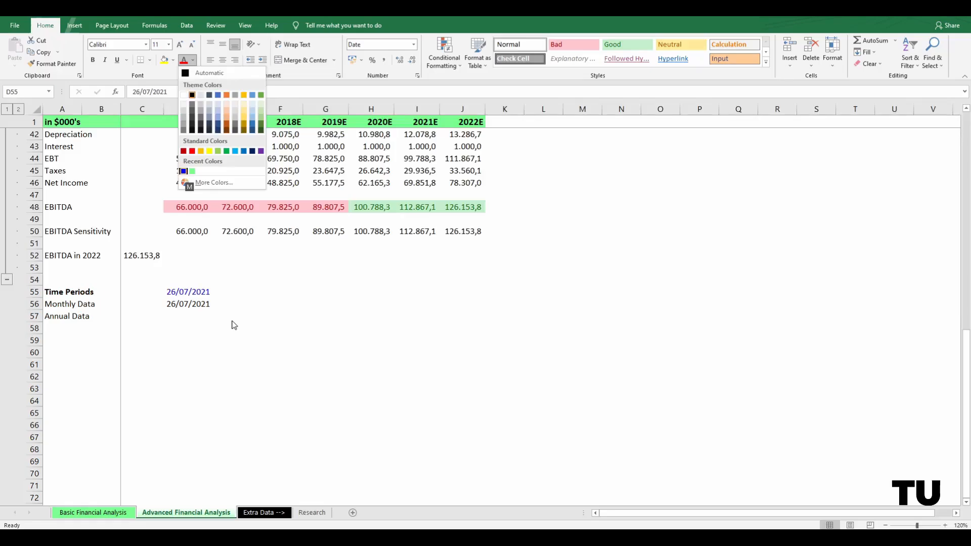
{"action": "key", "text": "Return"}
Step: Move the blue date from D55 to C55, beside the Time Periods heading
{"action": "key", "text": "shift+Down"}
{"action": "key", "text": "shift+Up"}
{"action": "key", "text": "ctrl+c"}
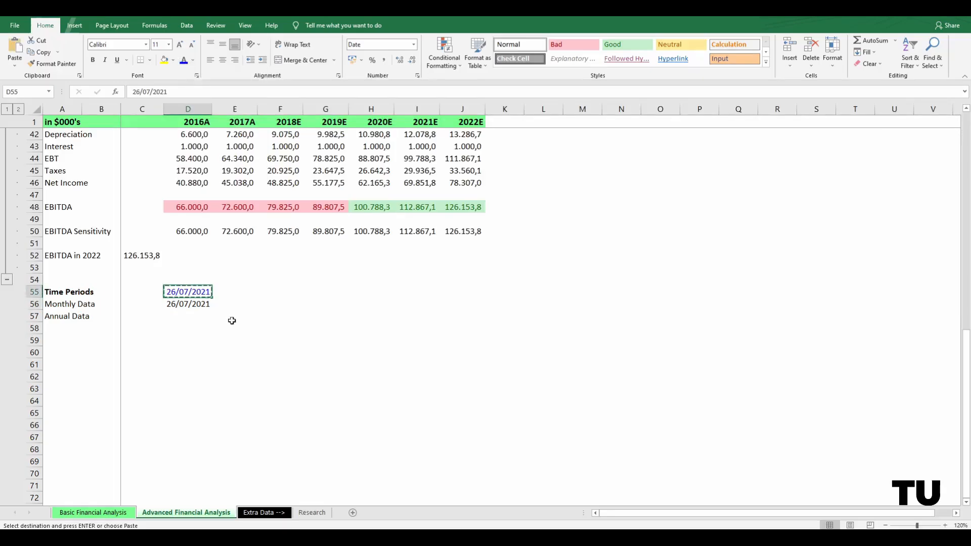
{"action": "key", "text": "Left"}
{"action": "key", "text": "ctrl+v"}
{"action": "key", "text": "Return"}
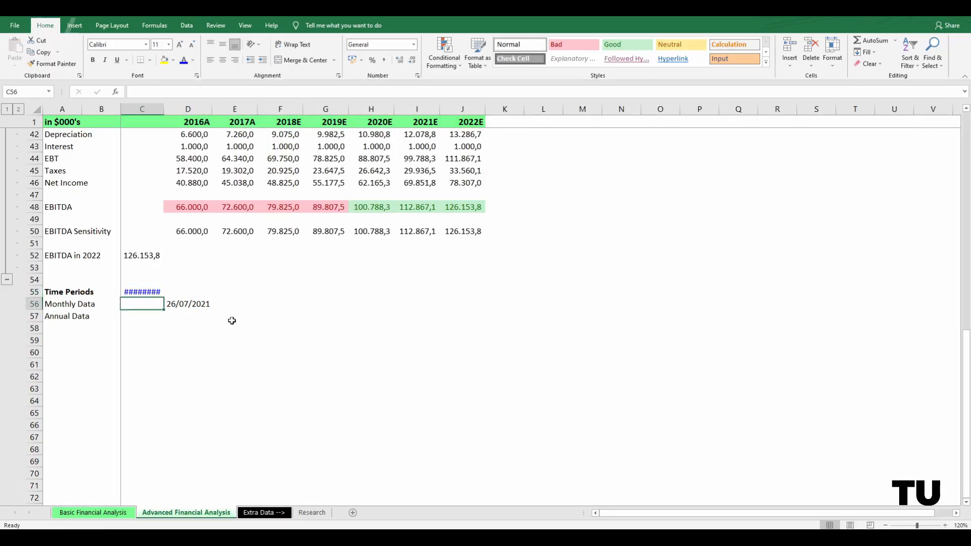
Step: Clear the TODAY formula from D56 and auto-fit column C to show the full date
{"action": "key", "text": "Right"}
{"action": "key", "text": "Delete"}
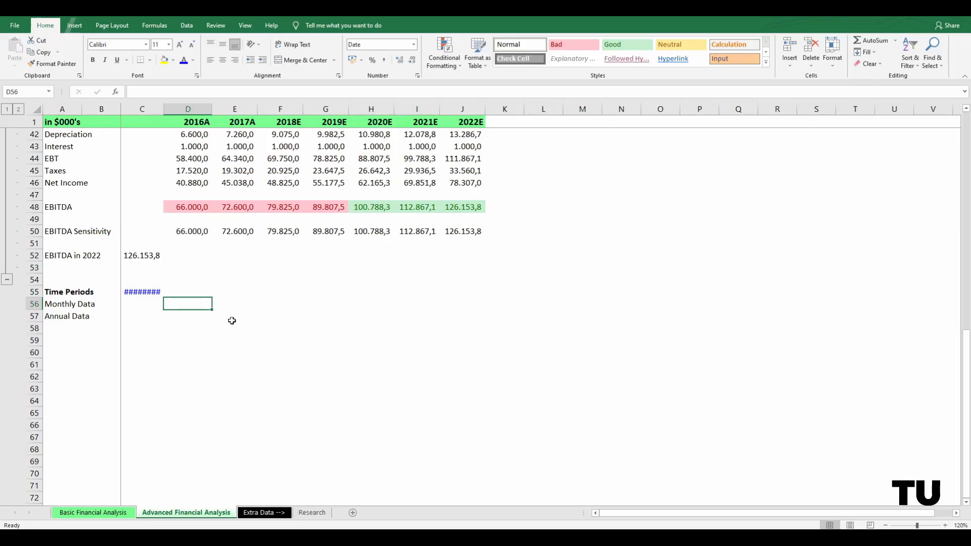
{"action": "double_click", "coordinate": [163, 108]}
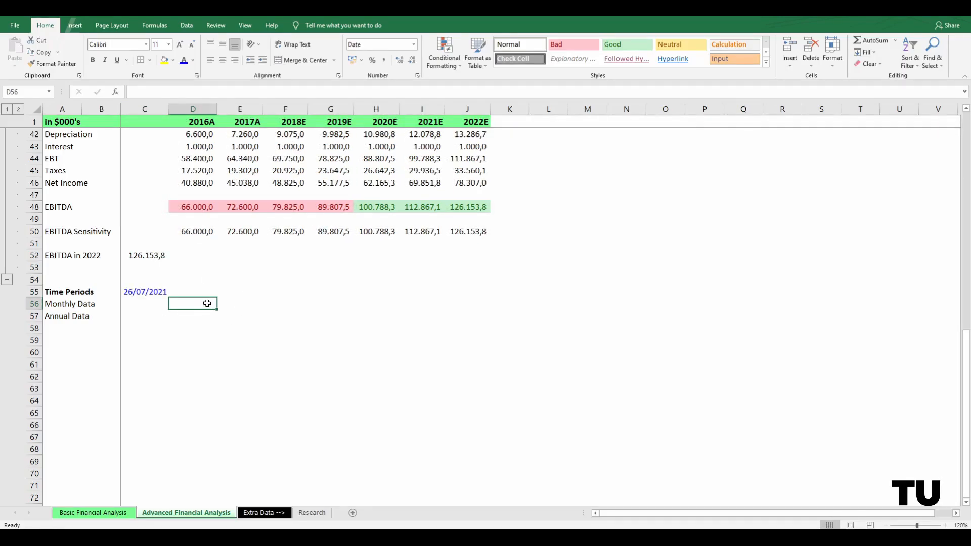
{"action": "key", "text": "Up"}
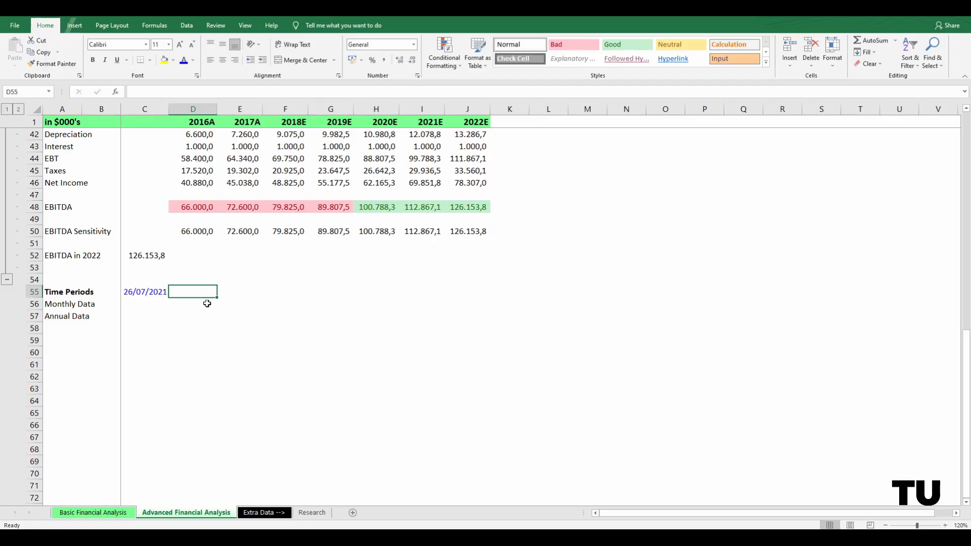
{"action": "type", "text": "0"}
{"action": "key", "text": "Tab"}
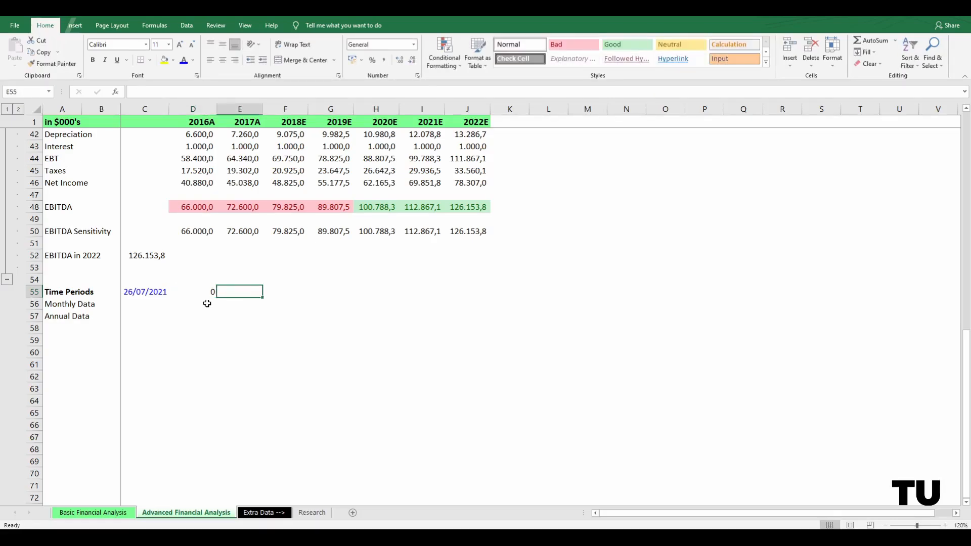
{"action": "type", "text": "1"}
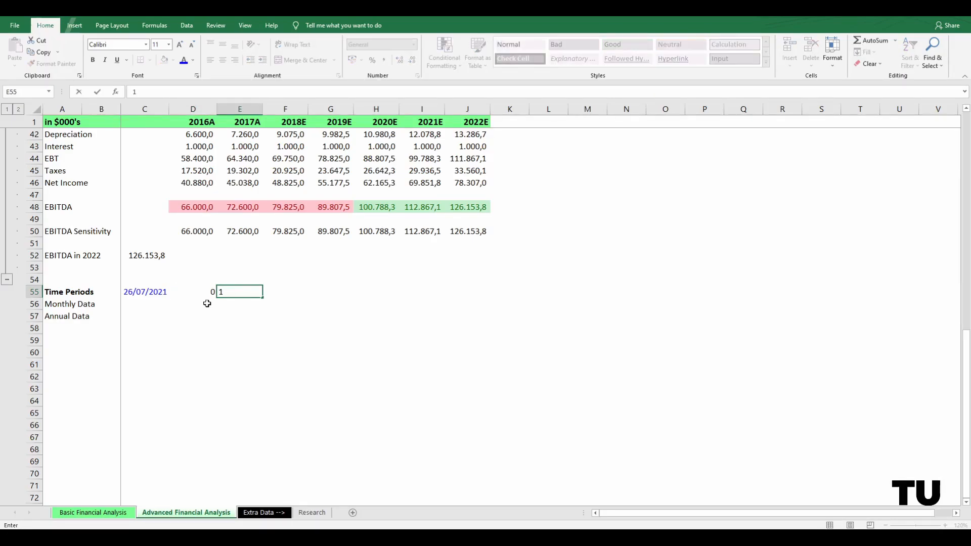
{"action": "key", "text": "Tab"}
{"action": "type", "text": "2"}
{"action": "key", "text": "Tab"}
{"action": "type", "text": "3"}
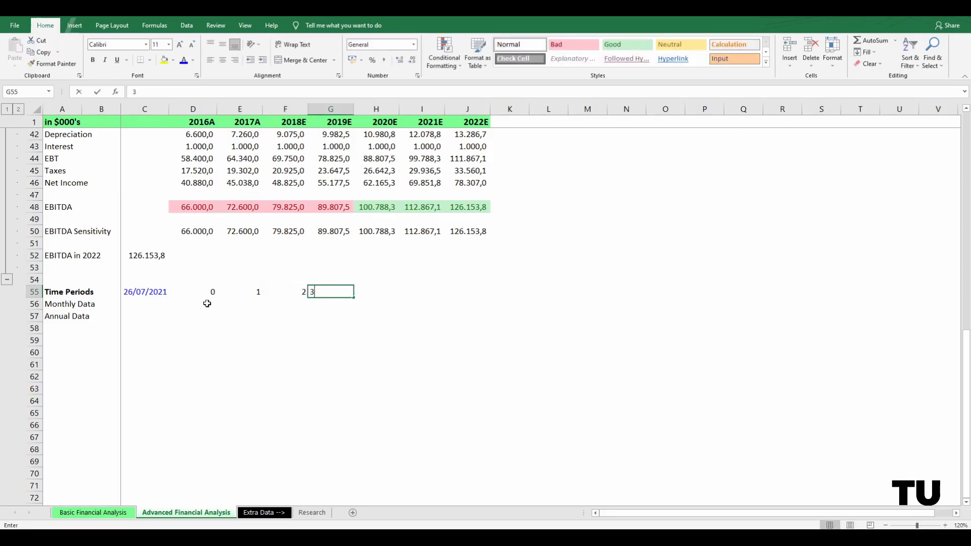
{"action": "key", "text": "Left"}
{"action": "key", "text": "Left"}
{"action": "key", "text": "Left"}
{"action": "key", "text": "BackSpace"}
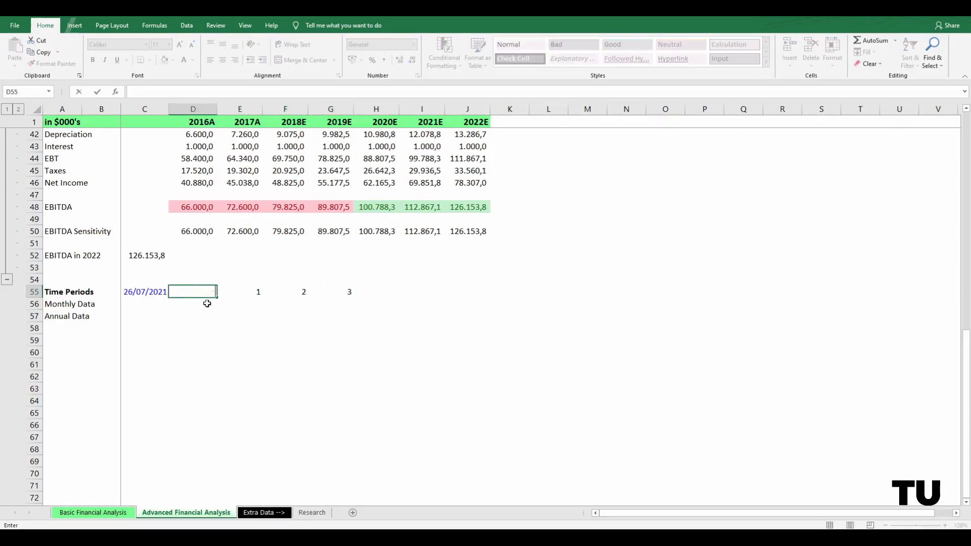
{"action": "key", "text": "Right"}
{"action": "key", "text": "BackSpace"}
{"action": "key", "text": "Right"}
{"action": "key", "text": "BackSpace"}
{"action": "key", "text": "Right"}
{"action": "key", "text": "BackSpace"}
{"action": "key", "text": "Left"}
{"action": "key", "text": "Left"}
{"action": "key", "text": "Left"}
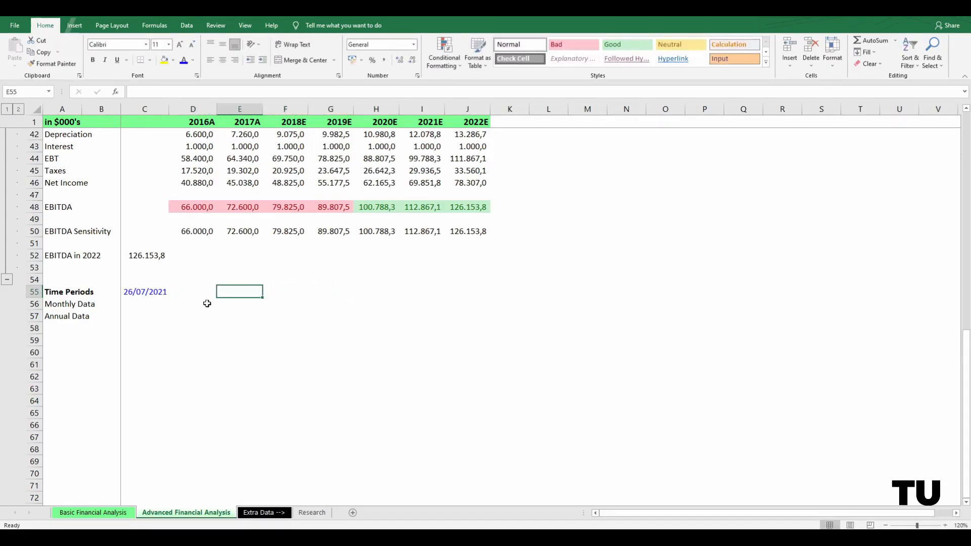
Step: Enter 0 in D55 and the formula =D55+1 in E55 to start the period counter
{"action": "type", "text": "0"}
{"action": "key", "text": "Tab"}
{"action": "type", "text": "="}
{"action": "key", "text": "Left"}
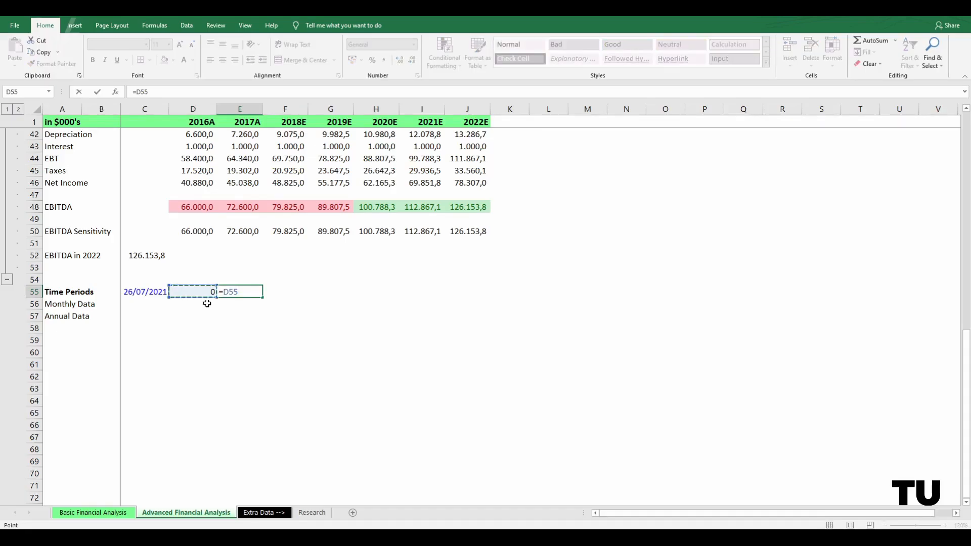
{"action": "type", "text": "+1"}
{"action": "key", "text": "ctrl+Return"}
Step: Fill the period counter formula from E55 across to J55
{"action": "key", "text": "shift+Right"}
{"action": "key", "text": "shift+Right"}
{"action": "key", "text": "shift+Right"}
{"action": "key", "text": "shift+Right"}
{"action": "key", "text": "shift+Right"}
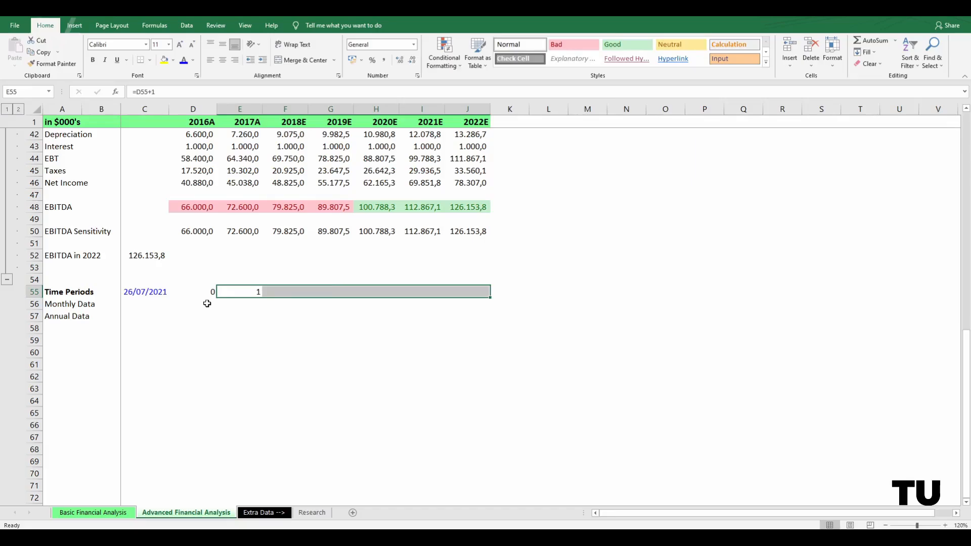
{"action": "key", "text": "ctrl+r"}
{"action": "key", "text": "Down"}
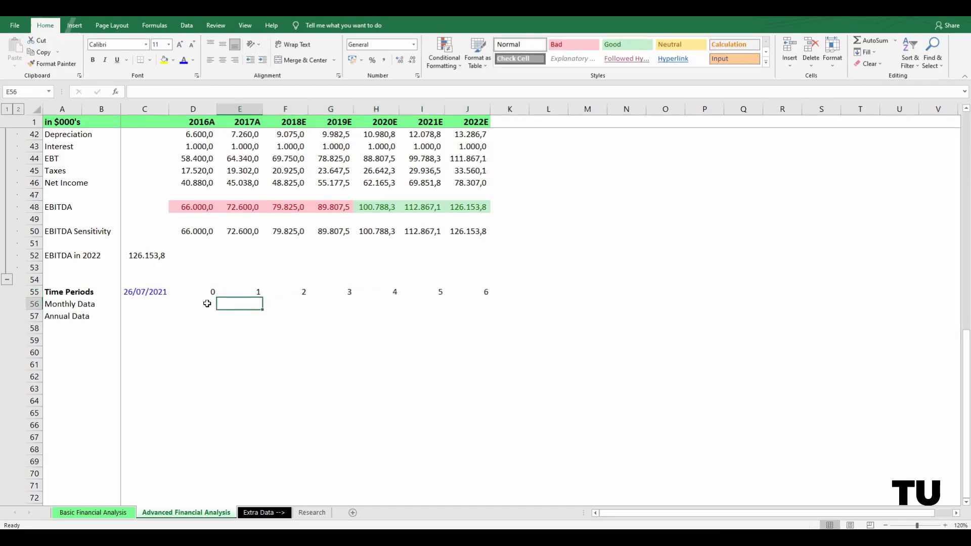
Step: Enter =EOMONTH(C55;D55) in D56 to calculate the first month-end date in the Monthly Data row
{"action": "key", "text": "Down"}
{"action": "key", "text": "Left"}
{"action": "left_click", "coordinate": [206, 303]}
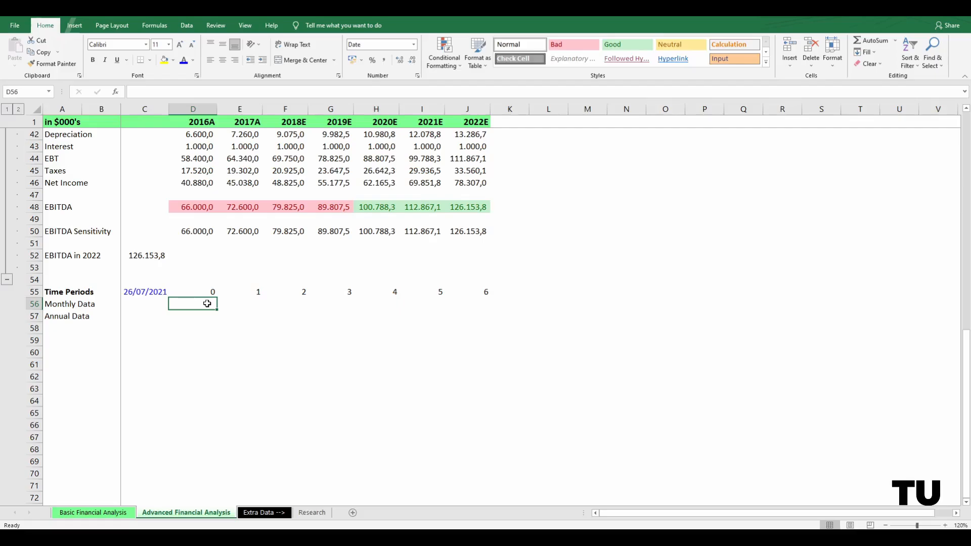
{"action": "type", "text": "=e"}
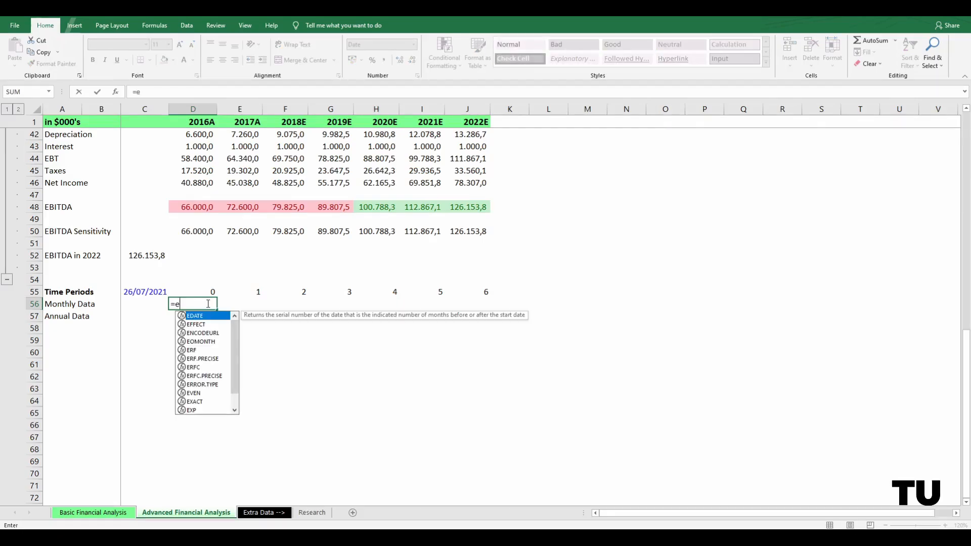
{"action": "type", "text": "omonth("}
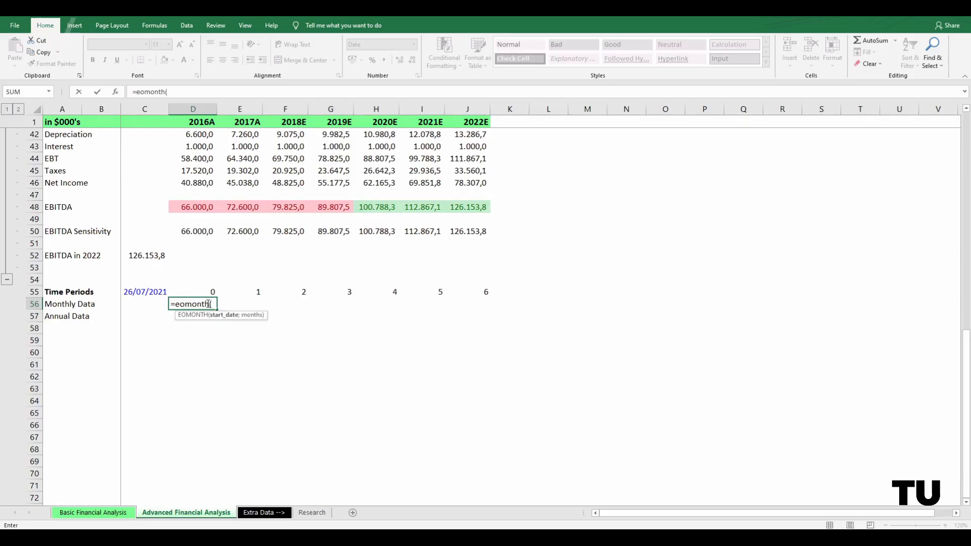
{"action": "left_click", "coordinate": [140, 292]}
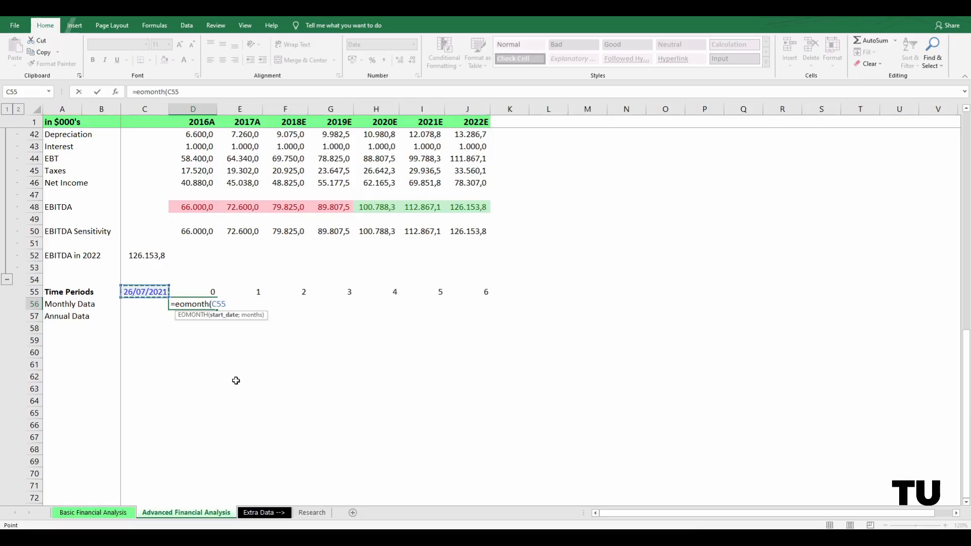
{"action": "type", "text": ";"}
{"action": "left_click", "coordinate": [212, 293]}
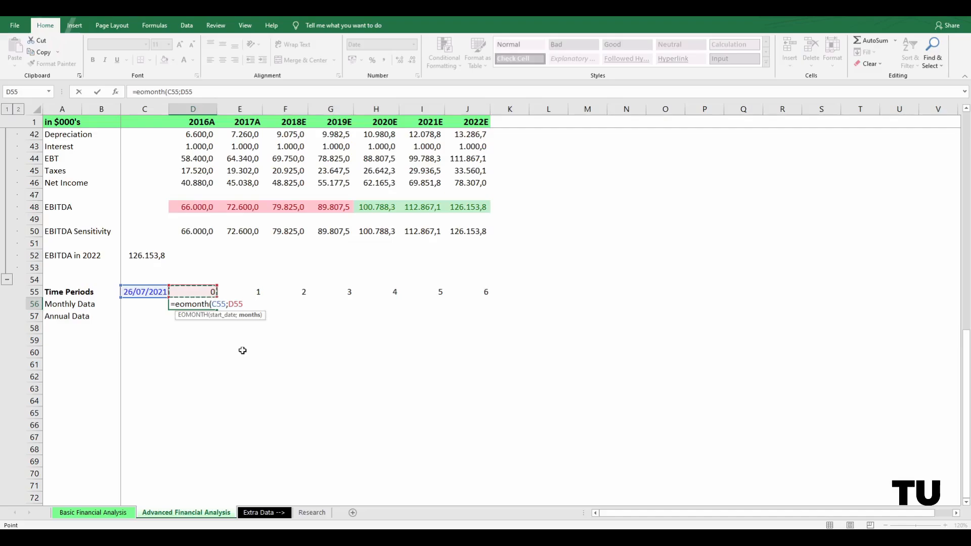
{"action": "type", "text": ")"}
{"action": "key", "text": "ctrl+Return"}
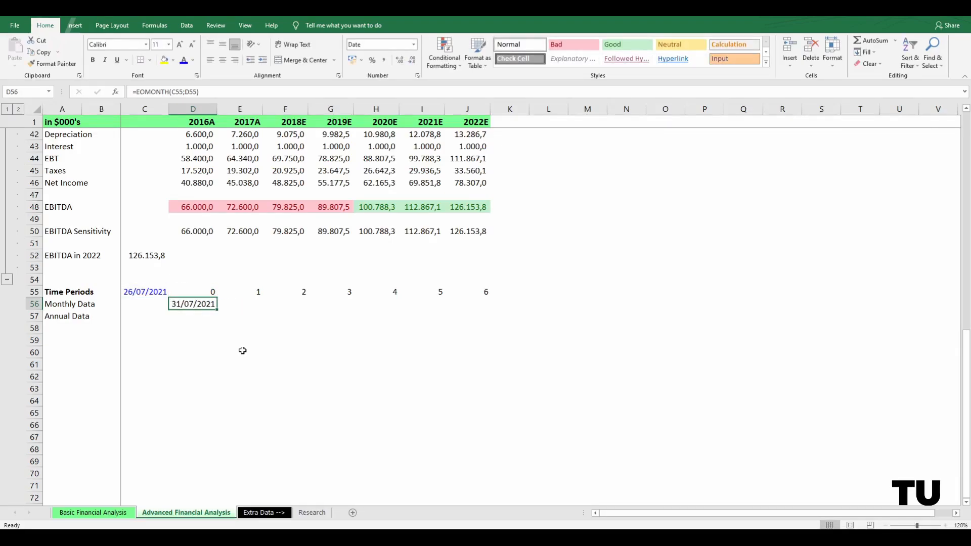
Step: Examine the start date, the period number and the cell references used by the EOMONTH formula in D56
{"action": "key", "text": "Left"}
{"action": "key", "text": "Up"}
{"action": "key", "text": "Right"}
{"action": "key", "text": "Down"}
{"action": "key", "text": "F2"}
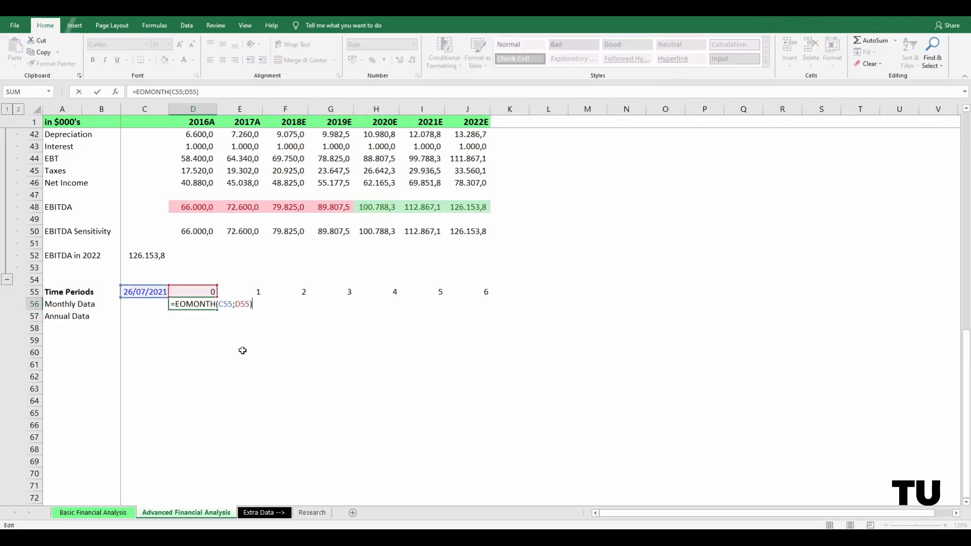
{"action": "key", "text": "Escape"}
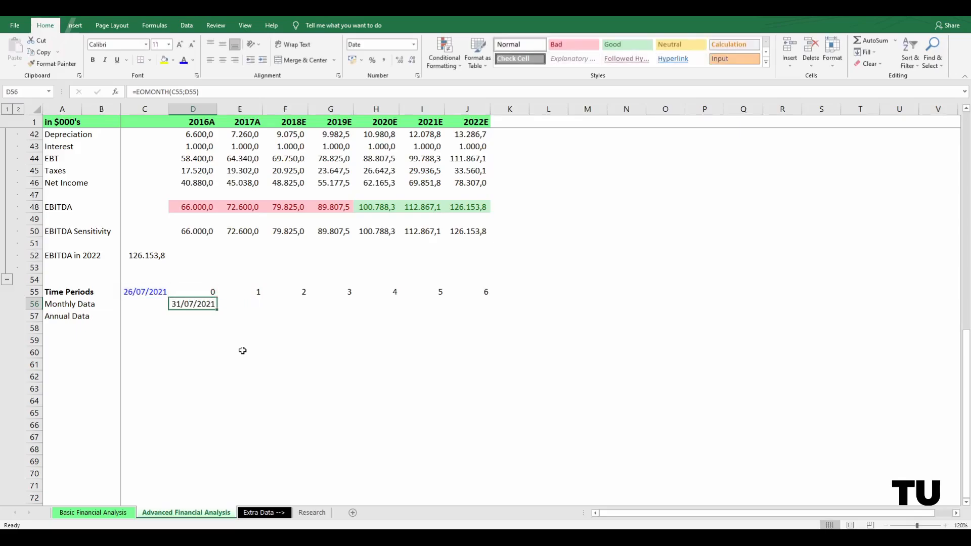
{"action": "key", "text": "shift+Right"}
{"action": "key", "text": "shift+Right"}
{"action": "key", "text": "shift+Right"}
{"action": "key", "text": "shift+Right"}
{"action": "key", "text": "shift+Right"}
{"action": "key", "text": "shift+Right"}
{"action": "key", "text": "Left"}
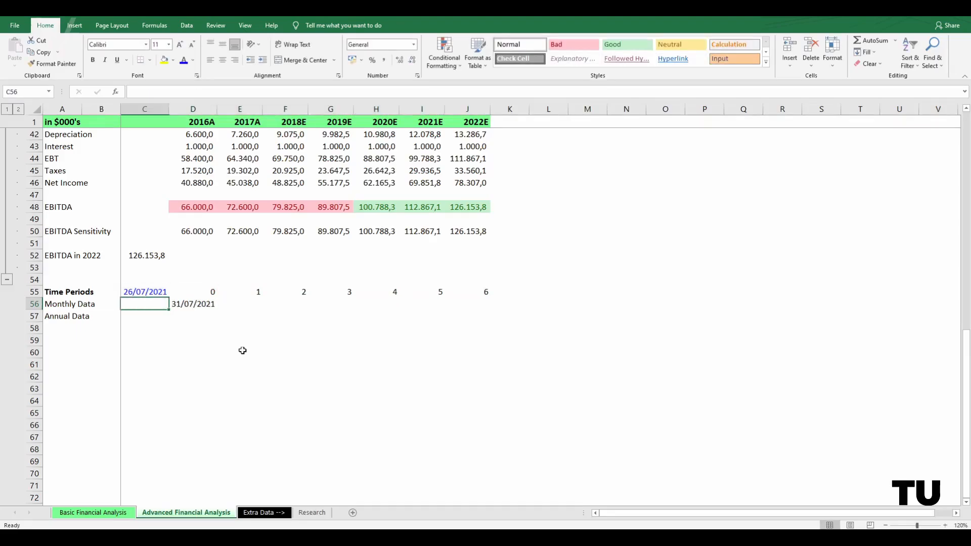
Step: Make the start date reference in the D56 formula absolute, giving =EOMONTH($C$55;D55)
{"action": "key", "text": "Right"}
{"action": "key", "text": "F2"}
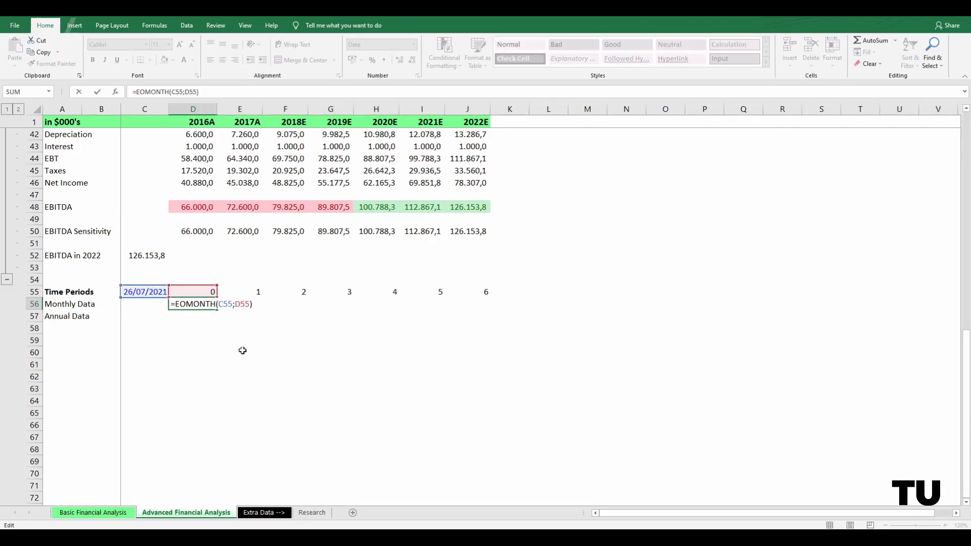
{"action": "key", "text": "Left"}
{"action": "key", "text": "Left"}
{"action": "key", "text": "Left"}
{"action": "key", "text": "Left"}
{"action": "key", "text": "Left"}
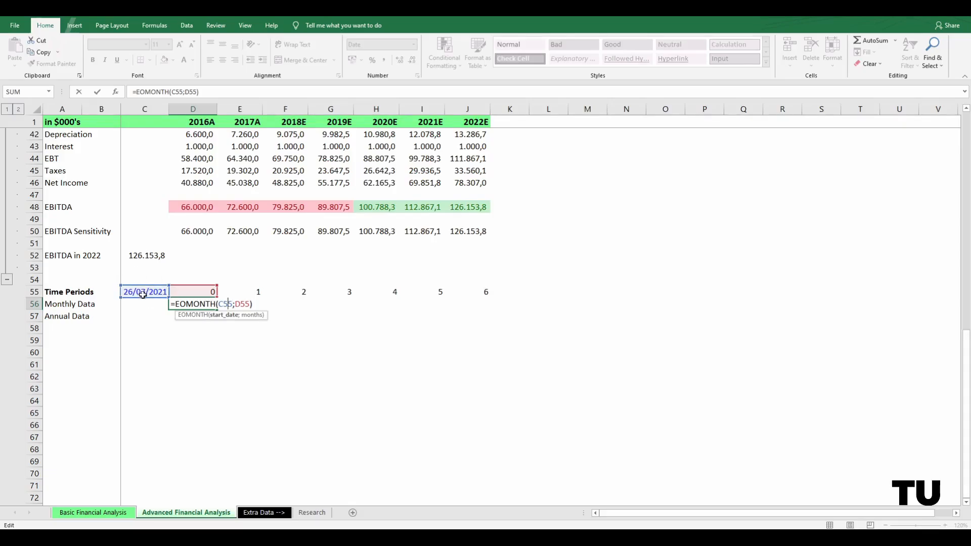
{"action": "key", "text": "F4"}
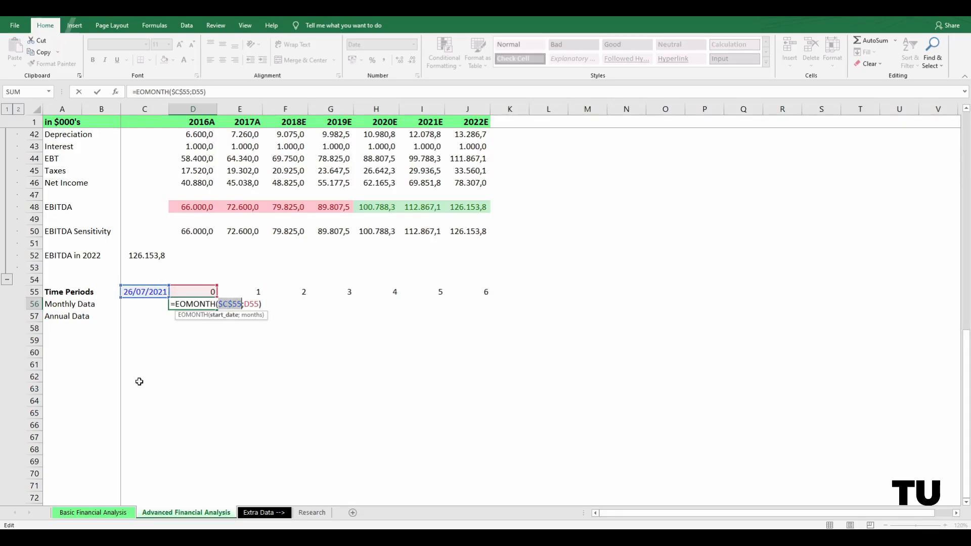
{"action": "key", "text": "ctrl+Return"}
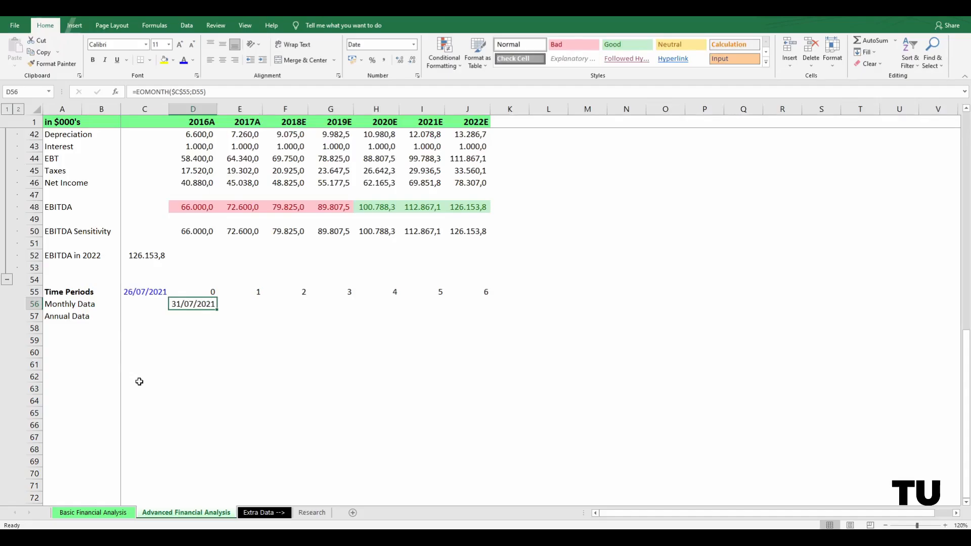
Step: Fill the EOMONTH formula from D56 across to J56 in the Monthly Data row
{"action": "key", "text": "shift+Right"}
{"action": "key", "text": "shift+Right"}
{"action": "key", "text": "shift+Right"}
{"action": "key", "text": "shift+Right"}
{"action": "key", "text": "shift+Right"}
{"action": "key", "text": "shift+Right"}
{"action": "key", "text": "ctrl+r"}
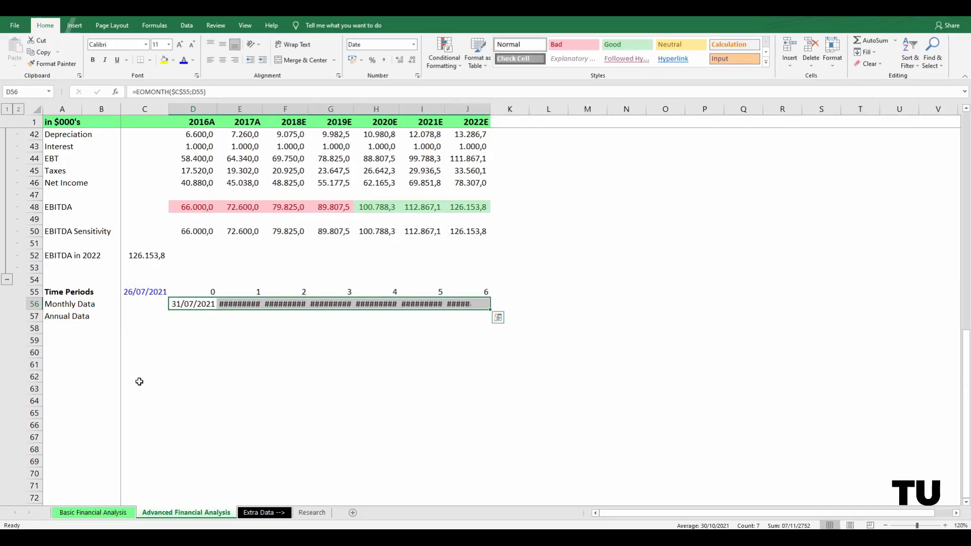
Step: Widen columns E through J together so the month-end dates fit in their cells
{"action": "left_click", "coordinate": [257, 122]}
{"action": "key", "text": "ctrl+space"}
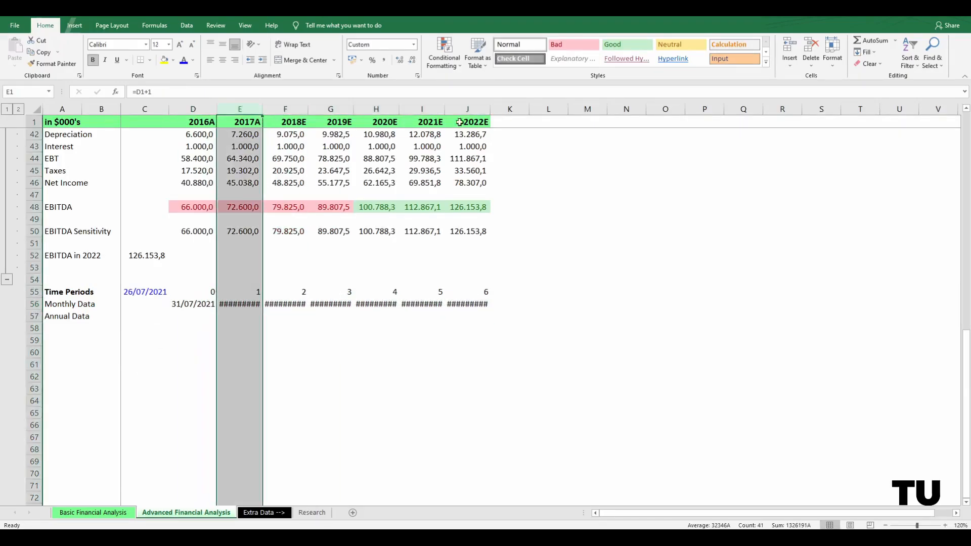
{"action": "left_click", "coordinate": [473, 108], "text": "shift"}
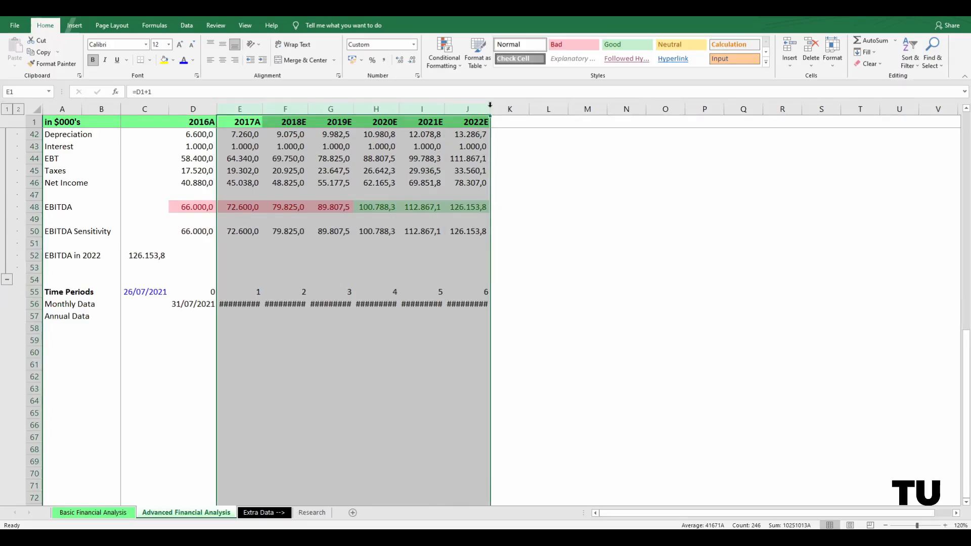
{"action": "left_click_drag", "start_coordinate": [490, 107], "coordinate": [505, 108]}
{"action": "left_click", "coordinate": [525, 267]}
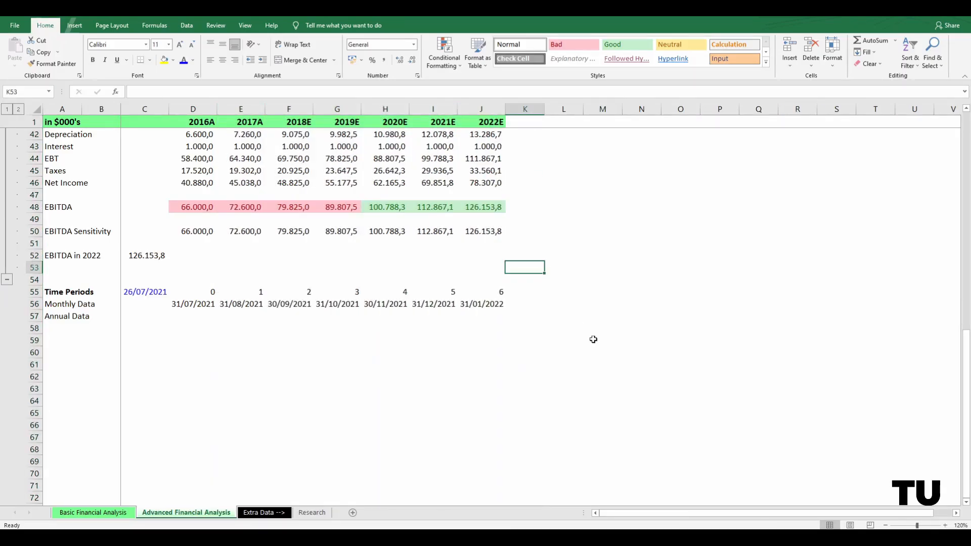
Step: Examine the month-end dates in row 56 against the period numbers and start date in row 55
{"action": "left_click", "coordinate": [193, 303]}
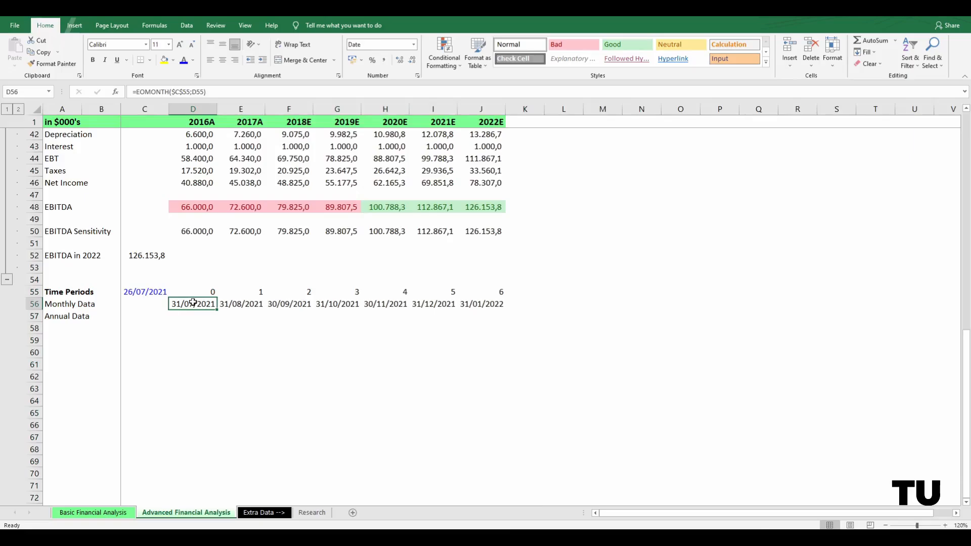
{"action": "key", "text": "Right"}
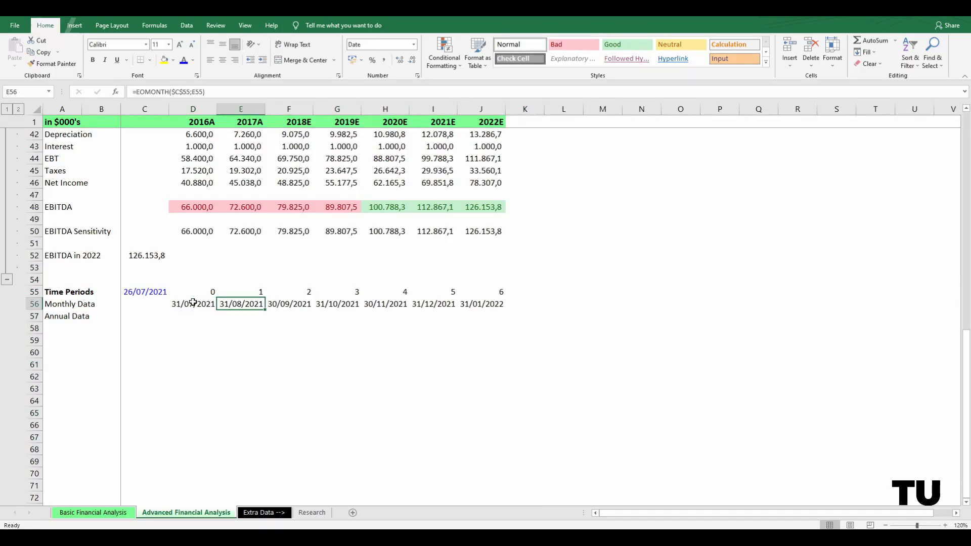
{"action": "key", "text": "Right"}
{"action": "key", "text": "Right"}
{"action": "key", "text": "Right"}
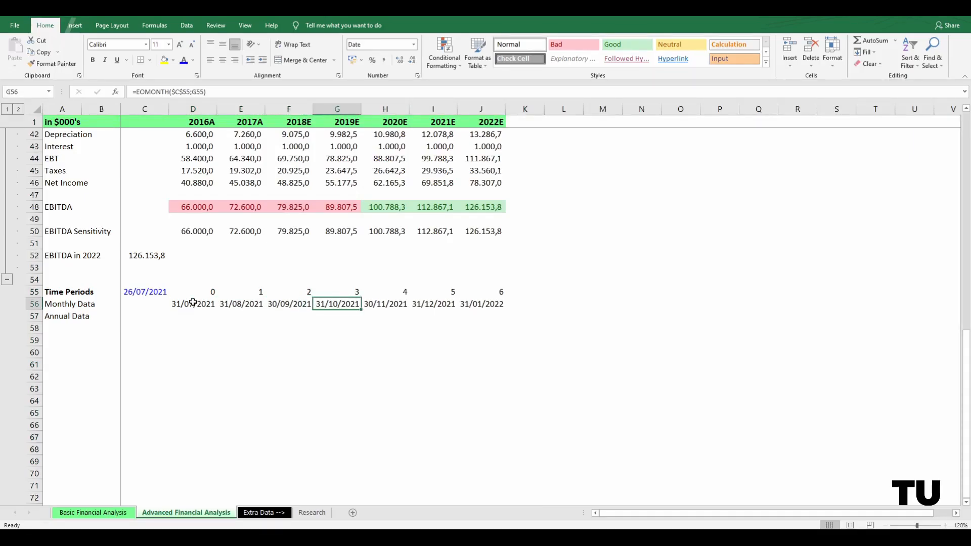
{"action": "key", "text": "Left"}
{"action": "key", "text": "Left"}
{"action": "key", "text": "Left"}
{"action": "key", "text": "Up"}
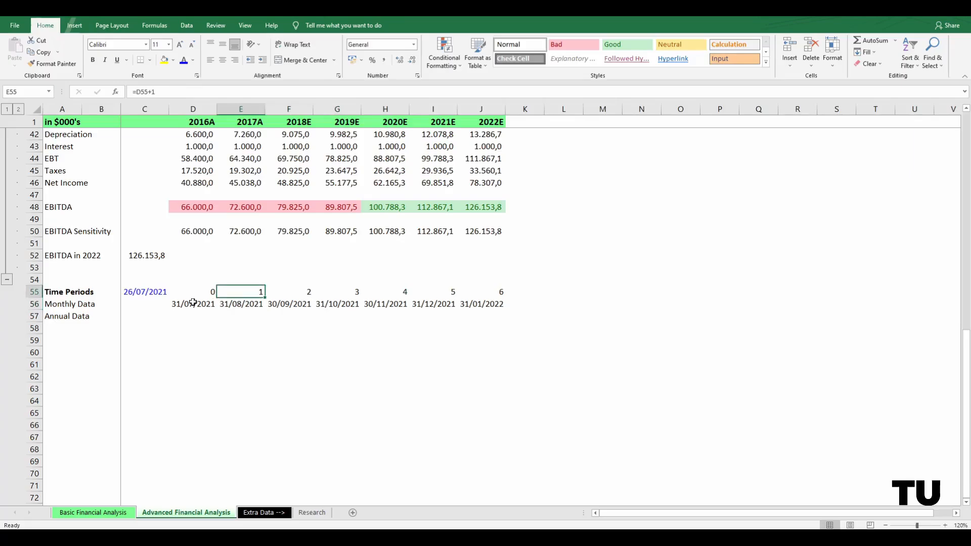
{"action": "key", "text": "Down"}
{"action": "key", "text": "Left"}
{"action": "key", "text": "Left"}
{"action": "key", "text": "Up"}
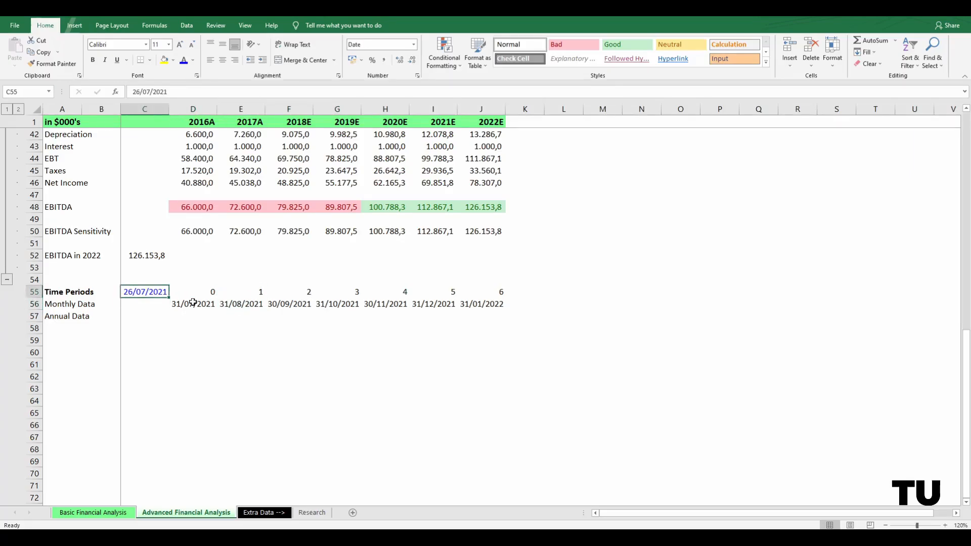
{"action": "key", "text": "Right"}
{"action": "key", "text": "Right"}
{"action": "key", "text": "Down"}
{"action": "key", "text": "Left"}
{"action": "key", "text": "Left"}
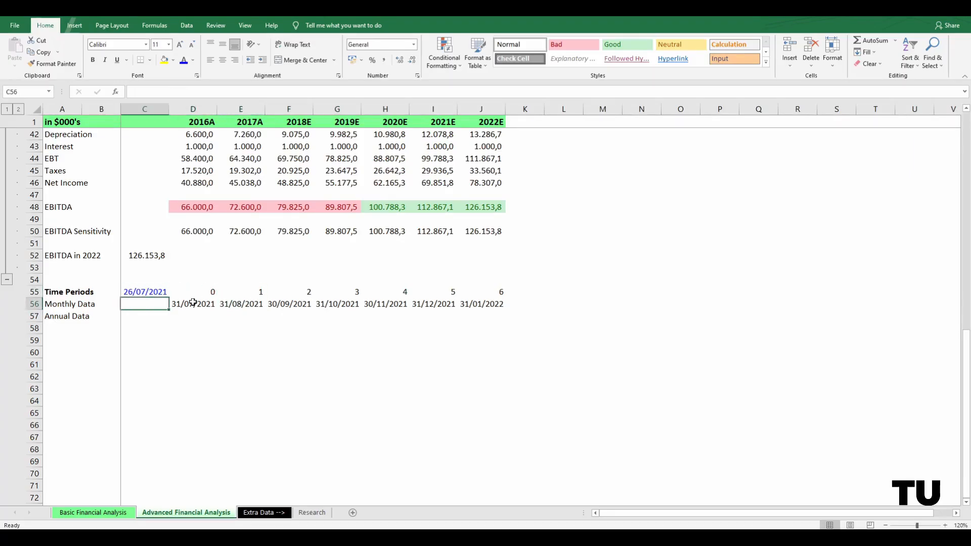
Step: Check the cell references of the EOMONTH formulas one by one from E56 through J56
{"action": "key", "text": "Up"}
{"action": "key", "text": "Right"}
{"action": "key", "text": "Right"}
{"action": "key", "text": "Down"}
{"action": "key", "text": "F2"}
{"action": "key", "text": "Escape"}
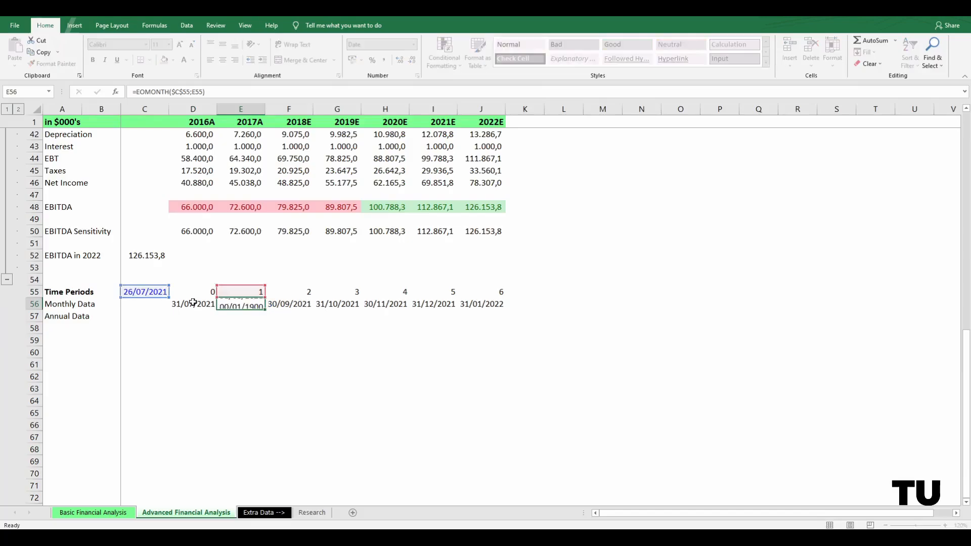
{"action": "key", "text": "Right"}
{"action": "key", "text": "F2"}
{"action": "key", "text": "Escape"}
{"action": "key", "text": "Right"}
{"action": "key", "text": "F2"}
{"action": "key", "text": "Escape"}
{"action": "key", "text": "Right"}
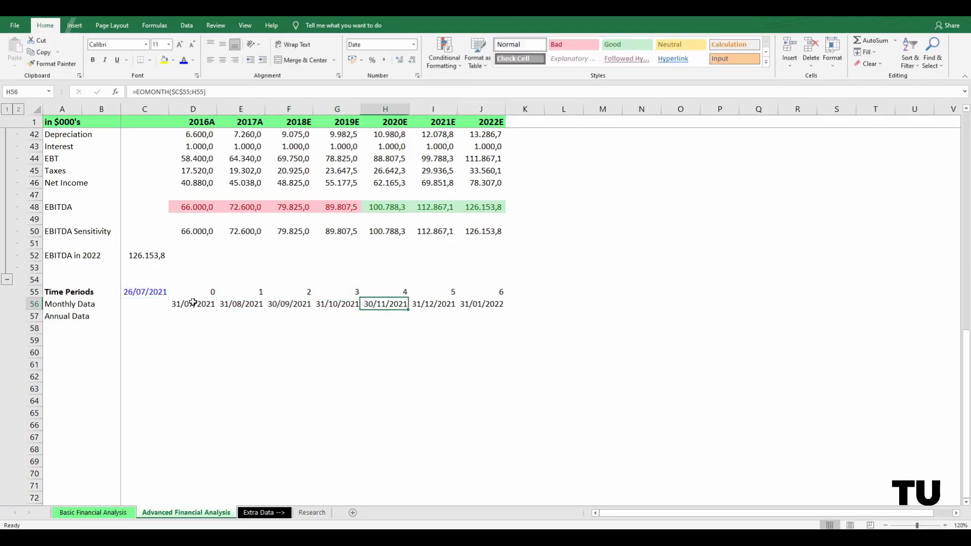
{"action": "key", "text": "F2"}
{"action": "key", "text": "Escape"}
{"action": "key", "text": "Right"}
{"action": "key", "text": "F2"}
{"action": "key", "text": "Escape"}
{"action": "key", "text": "Right"}
{"action": "key", "text": "F2"}
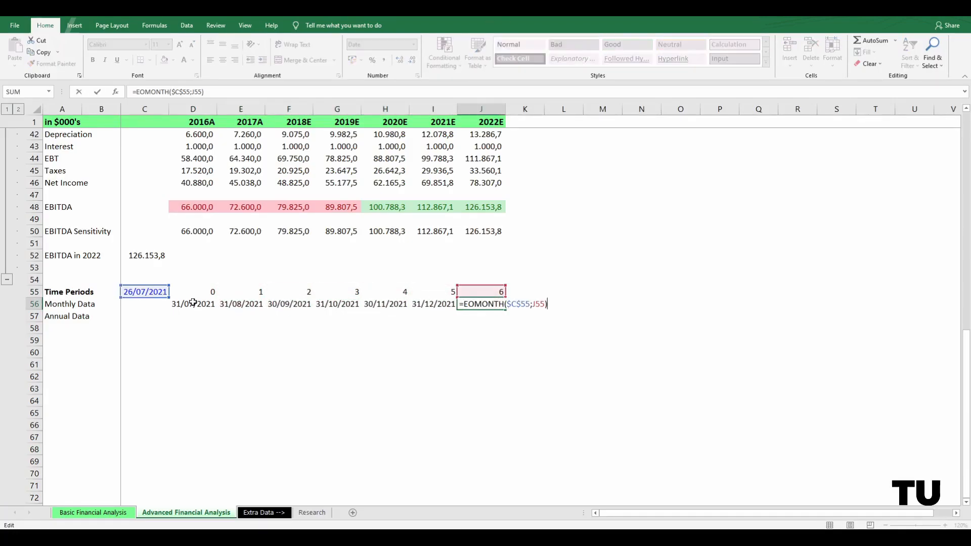
{"action": "key", "text": "Escape"}
{"action": "key", "text": "Left"}
{"action": "key", "text": "Left"}
{"action": "key", "text": "Left"}
{"action": "key", "text": "Left"}
{"action": "key", "text": "Left"}
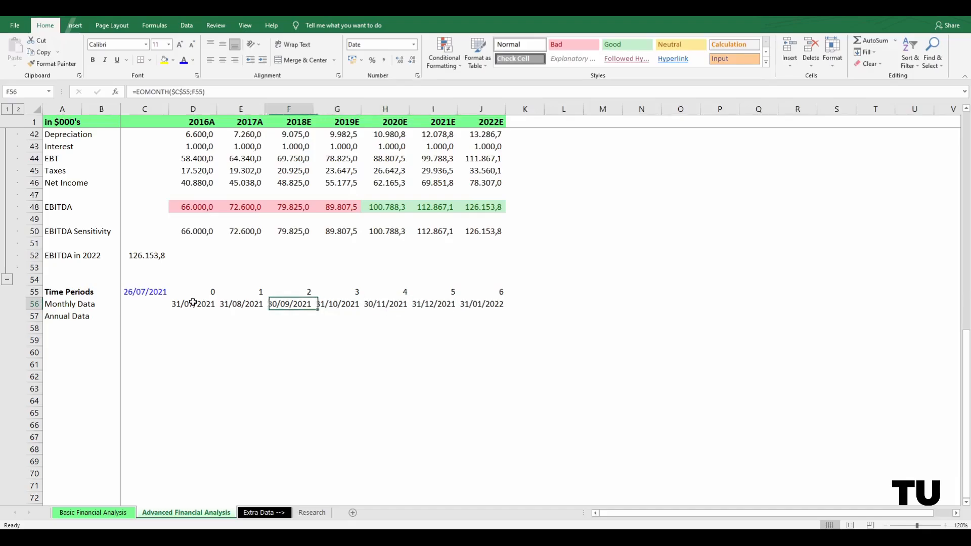
Step: Review the month-end dates across the Monthly Data row from D56 to J56
{"action": "key", "text": "Left"}
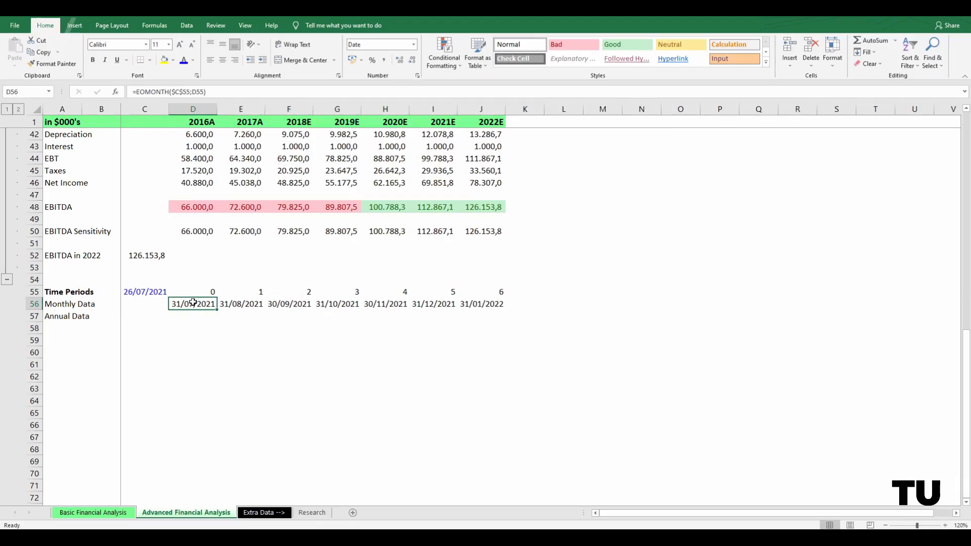
{"action": "key", "text": "Down"}
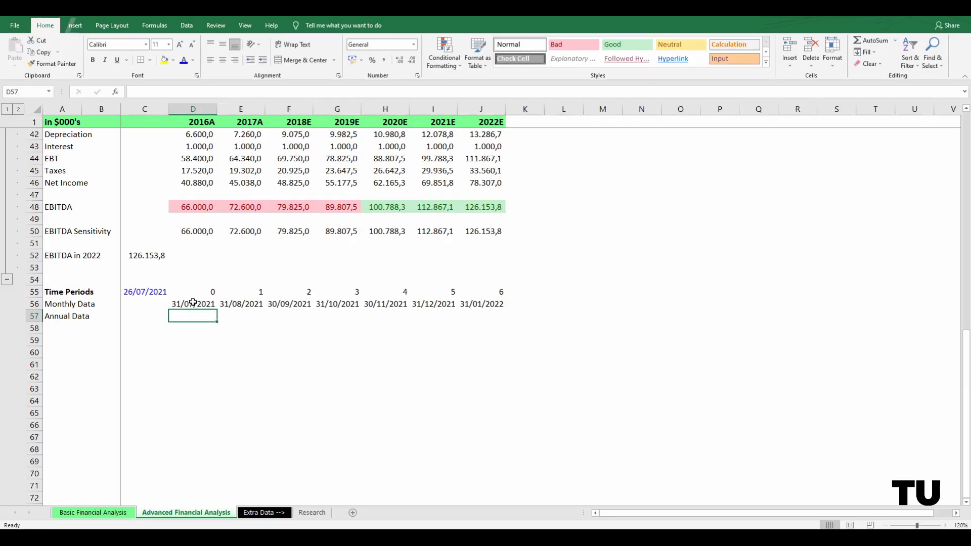
{"action": "key", "text": "Up"}
{"action": "key", "text": "Right"}
{"action": "key", "text": "Right"}
{"action": "key", "text": "Right"}
{"action": "key", "text": "Right"}
{"action": "key", "text": "Right"}
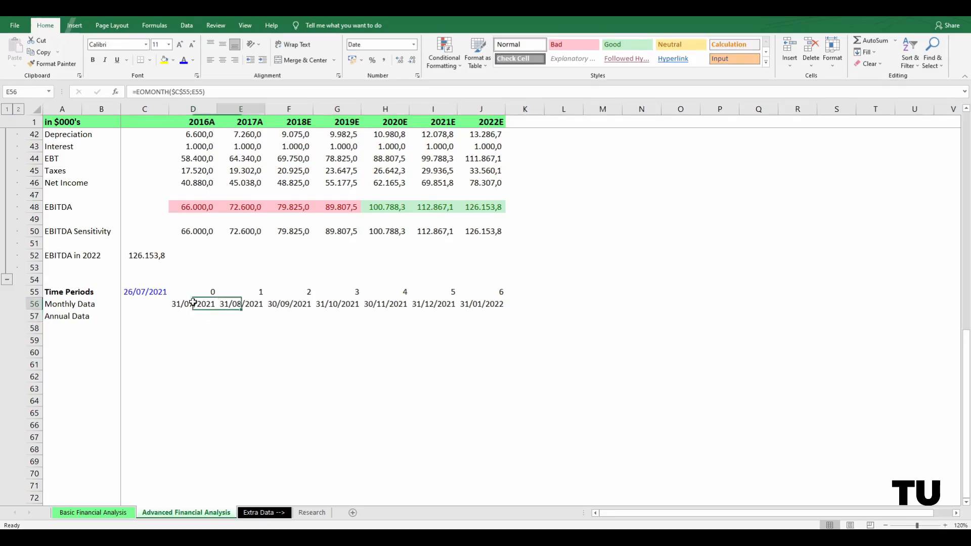
{"action": "key", "text": "Right"}
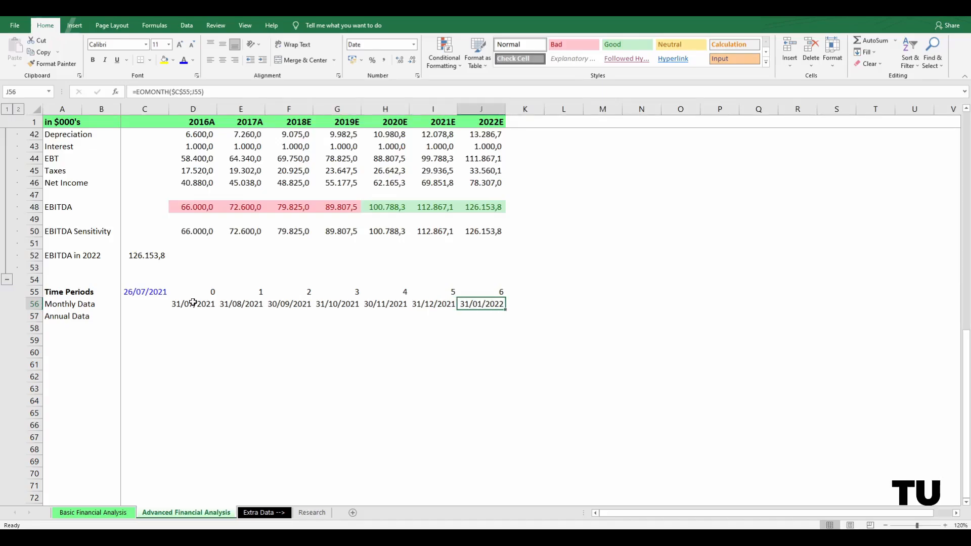
{"action": "key", "text": "Left"}
{"action": "key", "text": "Left"}
{"action": "key", "text": "Left"}
{"action": "key", "text": "Left"}
{"action": "key", "text": "Left"}
{"action": "key", "text": "Left"}
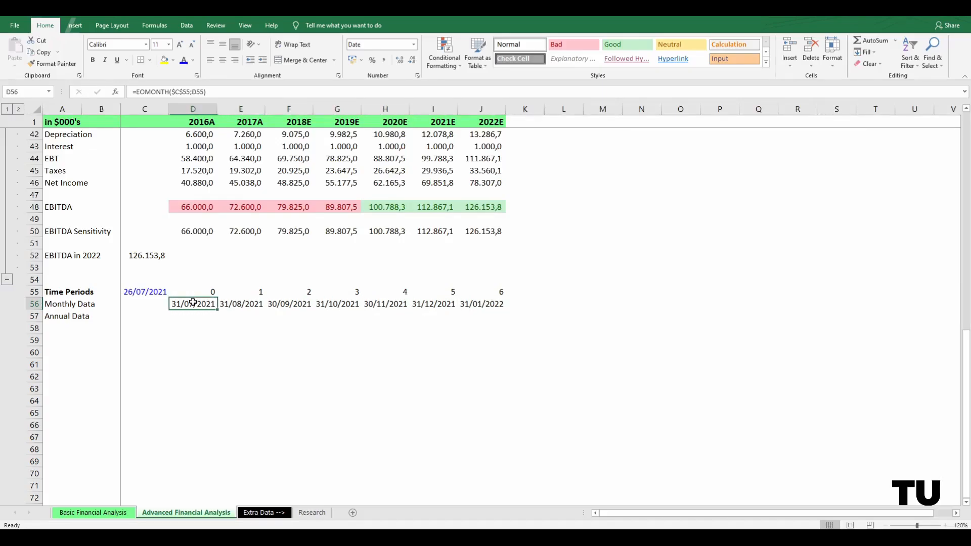
Step: Begin a DATE formula in D57 of the Annual Data row, with YEAR(C55)+D55 as its year argument
{"action": "key", "text": "Down"}
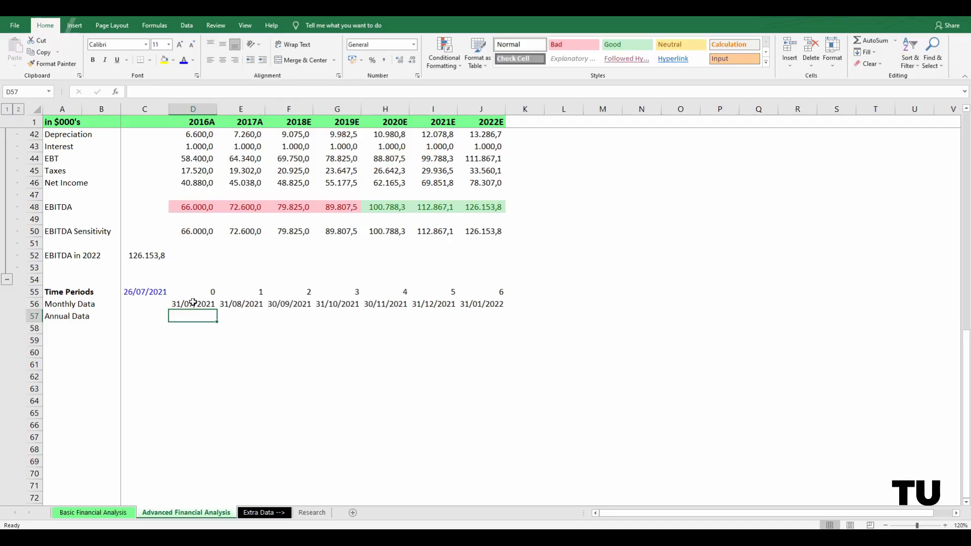
{"action": "key", "text": "Right"}
{"action": "key", "text": "Right"}
{"action": "key", "text": "Left"}
{"action": "key", "text": "Left"}
{"action": "type", "text": "=date"}
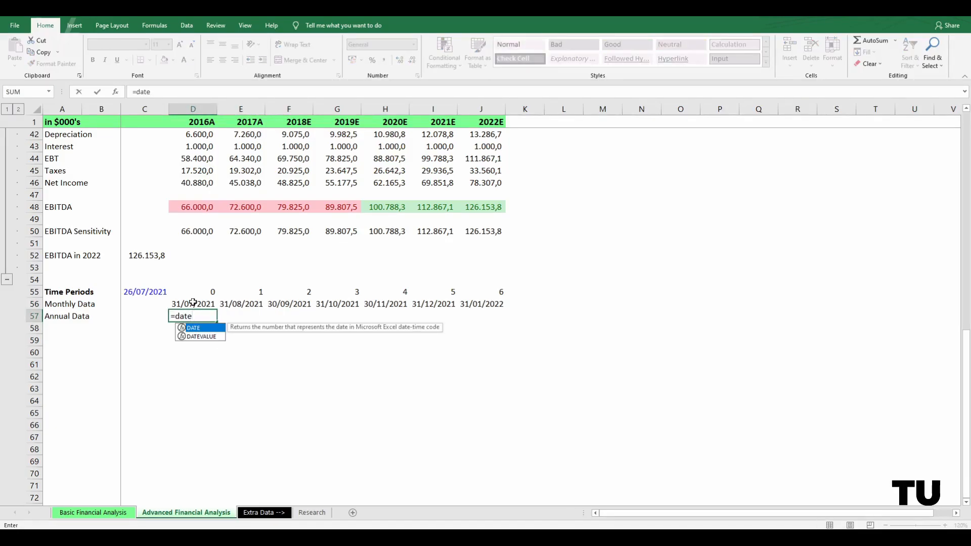
{"action": "type", "text": "("}
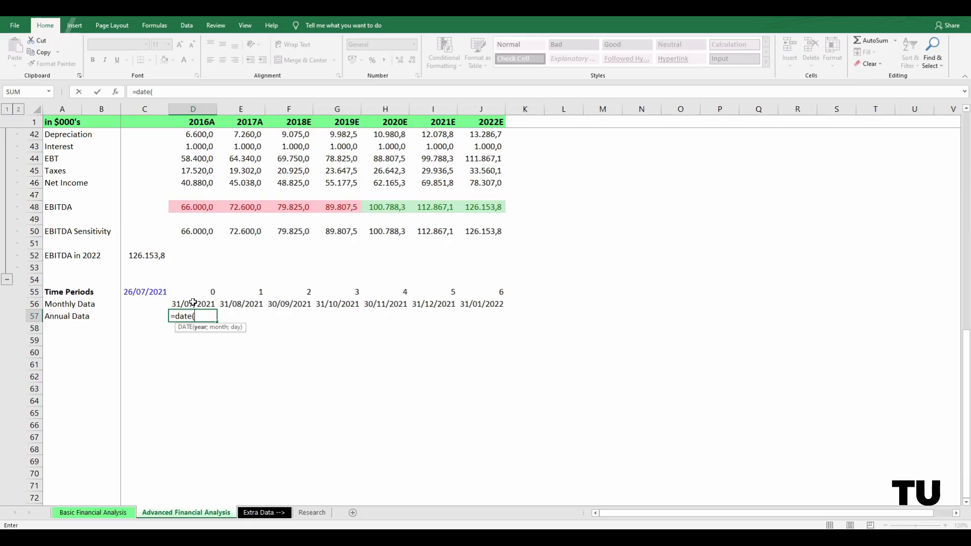
{"action": "type", "text": "year("}
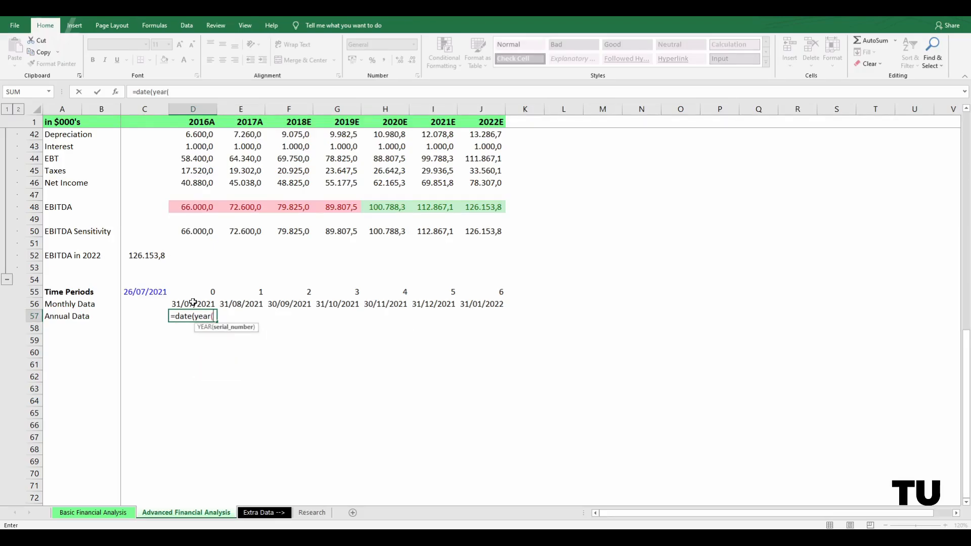
{"action": "left_click", "coordinate": [158, 293]}
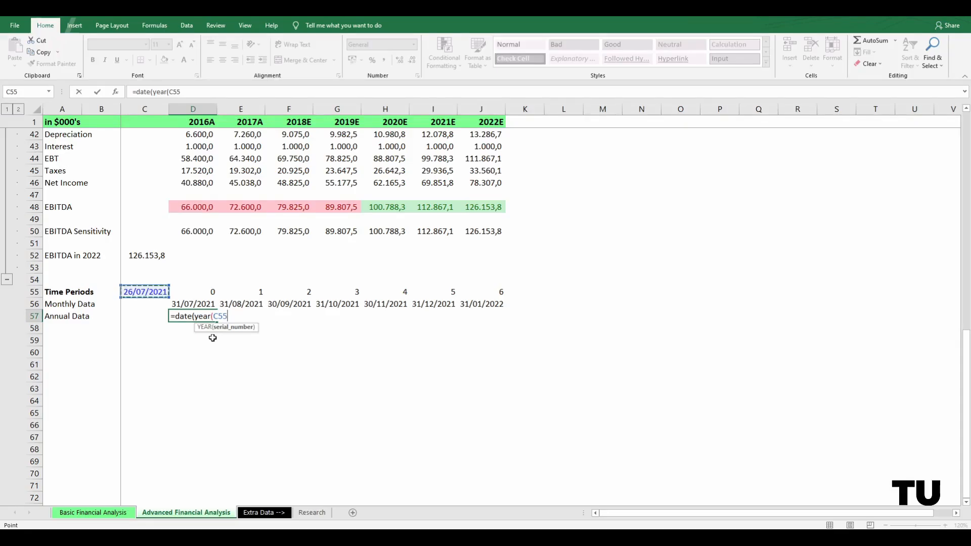
{"action": "type", "text": ")+"}
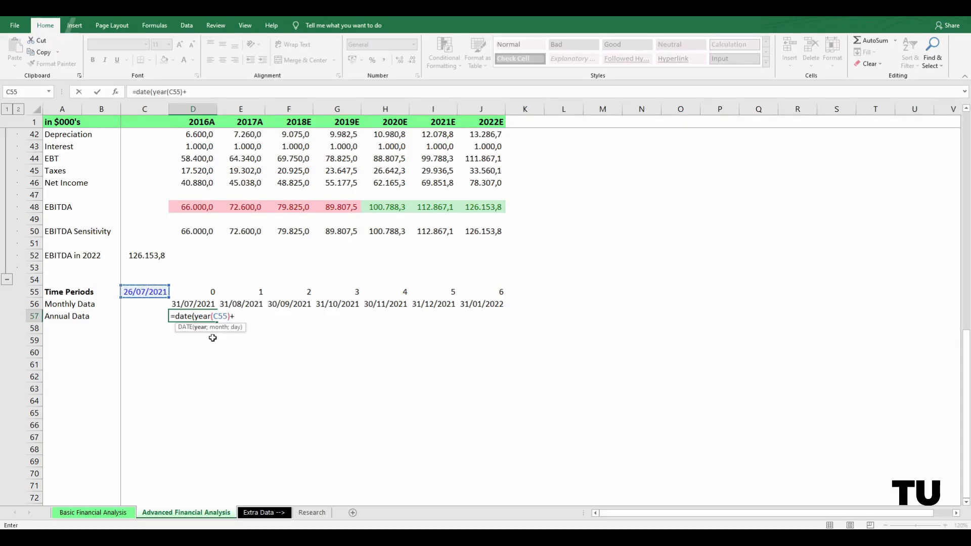
{"action": "left_click", "coordinate": [196, 292]}
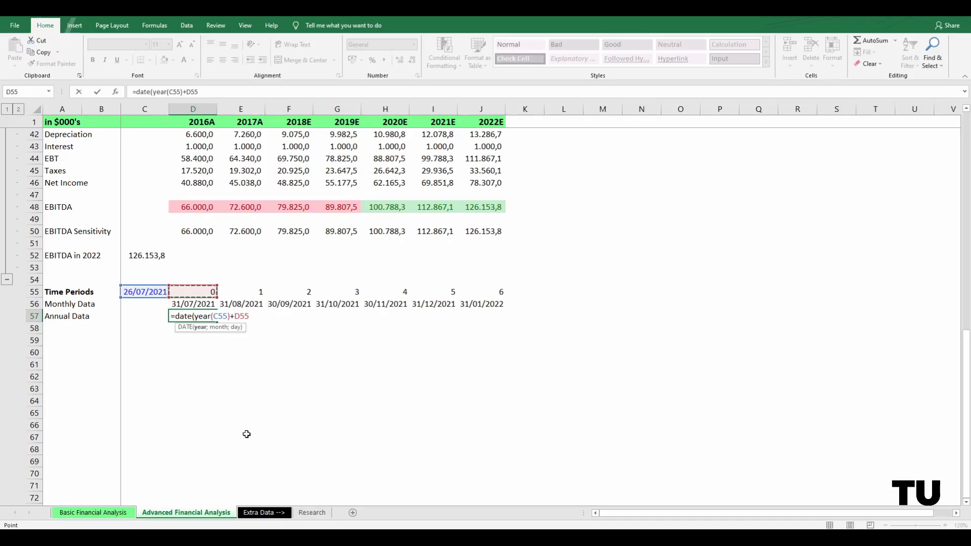
Step: Complete the D57 formula with month 12 and day 31, and make the start date reference absolute as $C$55
{"action": "type", "text": ")"}
{"action": "key", "text": "BackSpace"}
{"action": "type", "text": ";"}
{"action": "type", "text": "12;31)"}
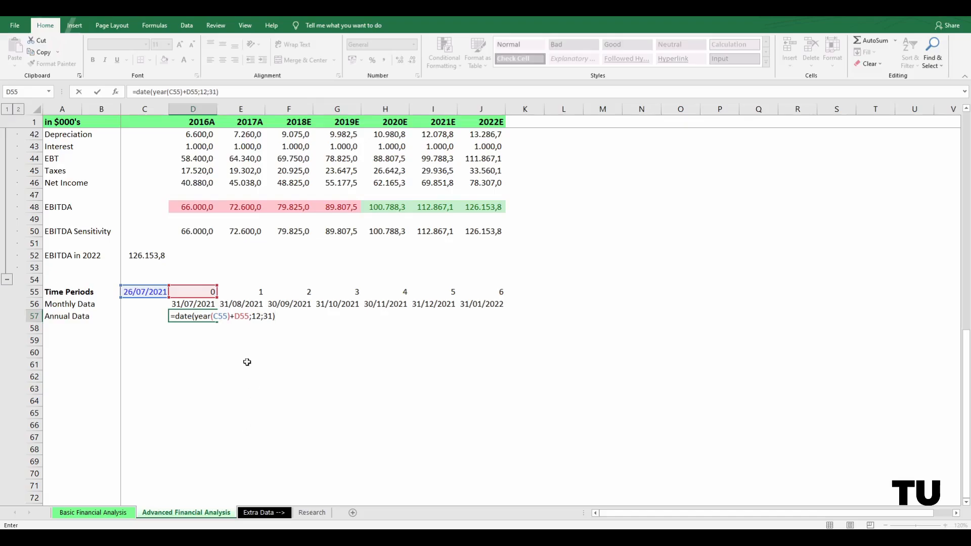
{"action": "left_click", "coordinate": [223, 317]}
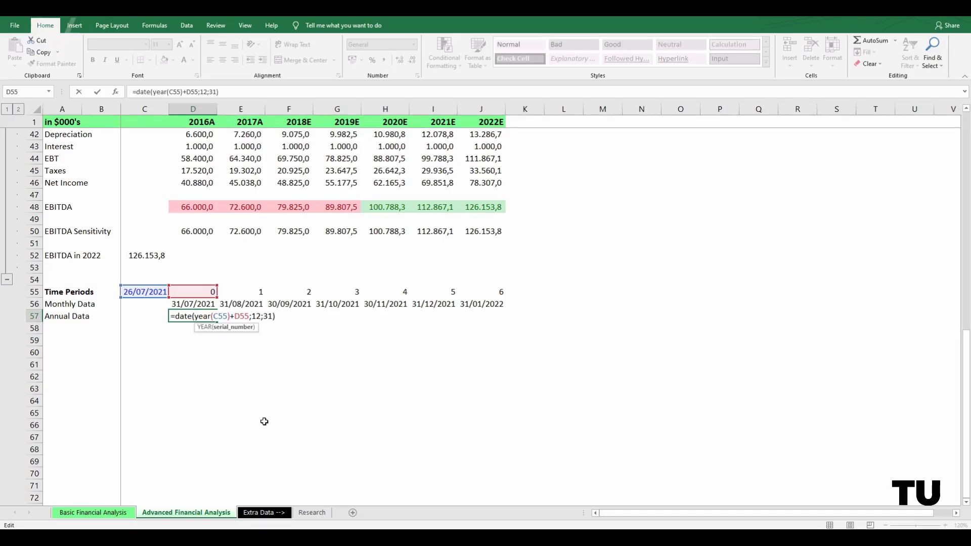
{"action": "key", "text": "F4"}
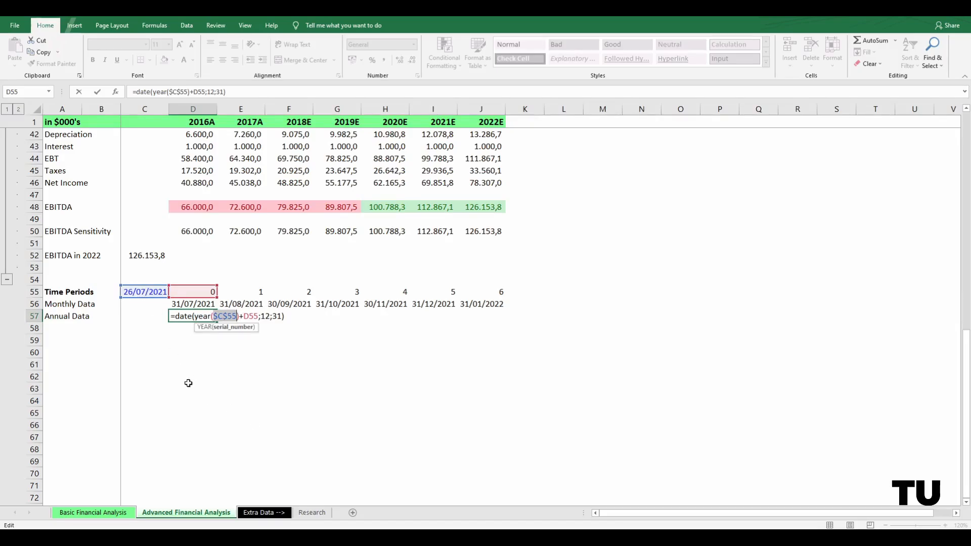
{"action": "key", "text": "ctrl+Return"}
Step: Fill the DATE formula from D57 across to J57 in the Annual Data row
{"action": "key", "text": "shift+Right"}
{"action": "key", "text": "shift+Right"}
{"action": "key", "text": "shift+Right"}
{"action": "key", "text": "shift+Right"}
{"action": "key", "text": "shift+Right"}
{"action": "key", "text": "shift+Right"}
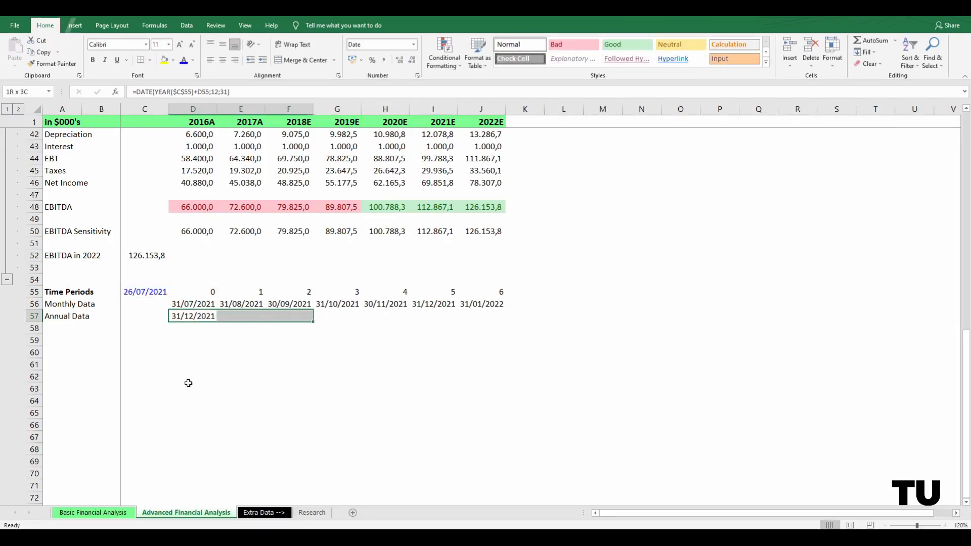
{"action": "key", "text": "ctrl+r"}
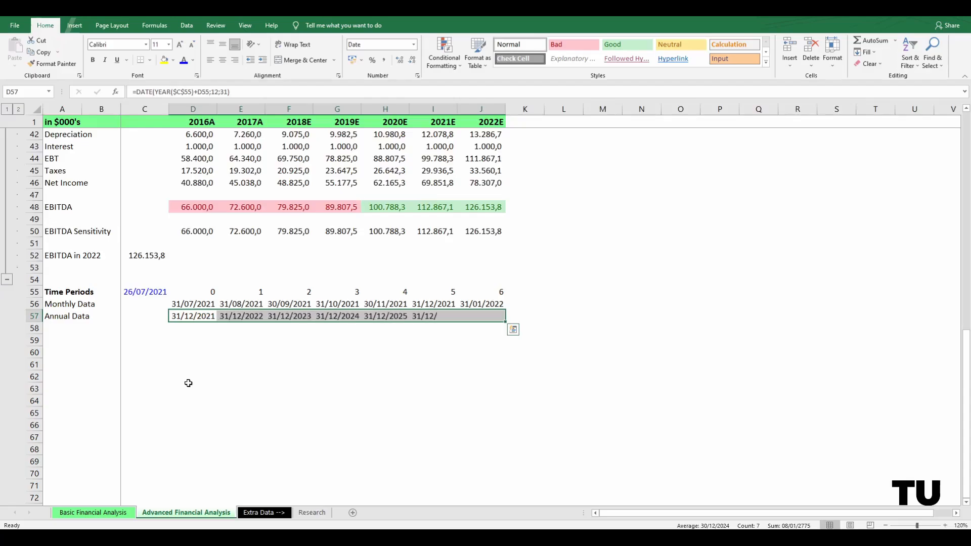
Step: Check the year-end dates and their DATE formulas across the Annual Data row from D57 to J57
{"action": "key", "text": "Down"}
{"action": "key", "text": "Up"}
{"action": "key", "text": "Down"}
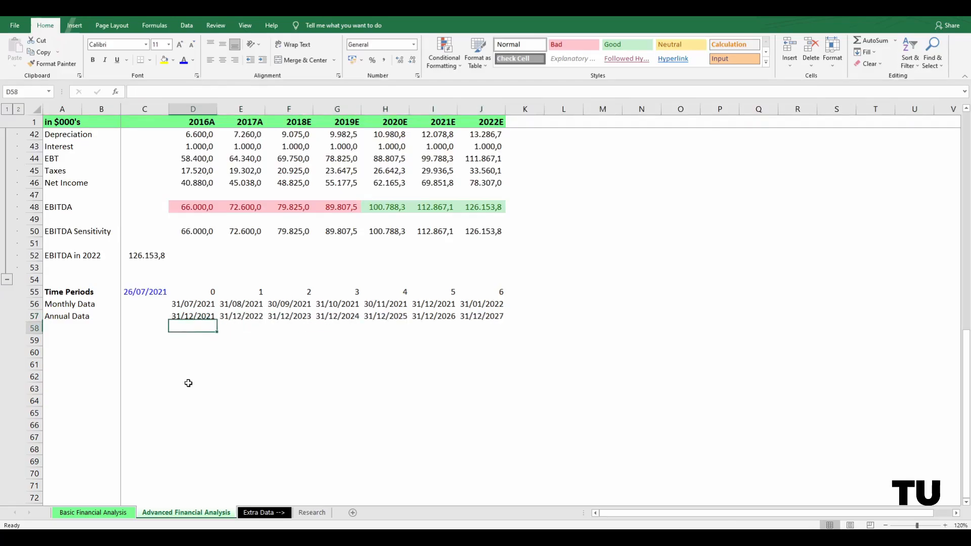
{"action": "key", "text": "Up"}
{"action": "key", "text": "Right"}
{"action": "key", "text": "Right"}
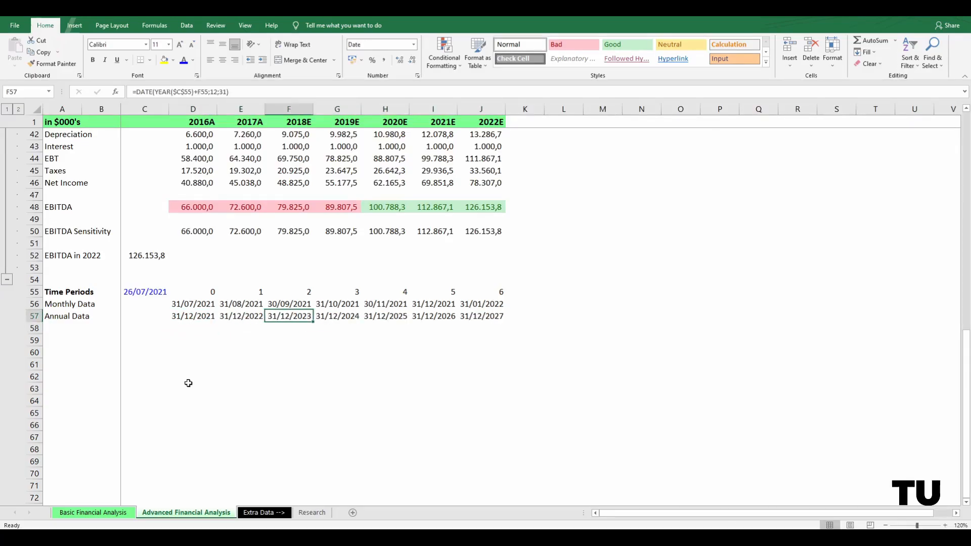
{"action": "key", "text": "Right"}
{"action": "key", "text": "Right"}
{"action": "key", "text": "Right"}
{"action": "key", "text": "Right"}
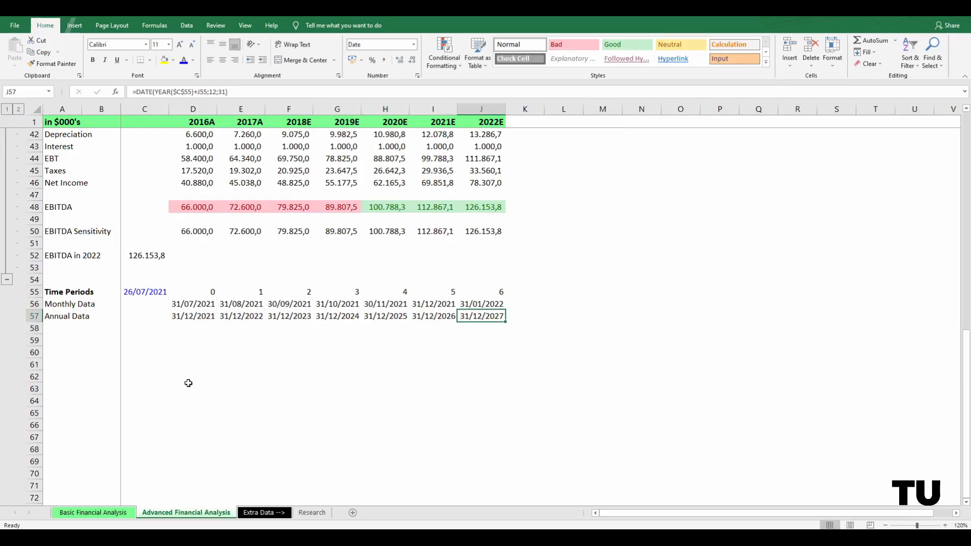
{"action": "key", "text": "Left"}
{"action": "key", "text": "Left"}
{"action": "key", "text": "Left"}
{"action": "key", "text": "Left"}
{"action": "key", "text": "Left"}
{"action": "key", "text": "Left"}
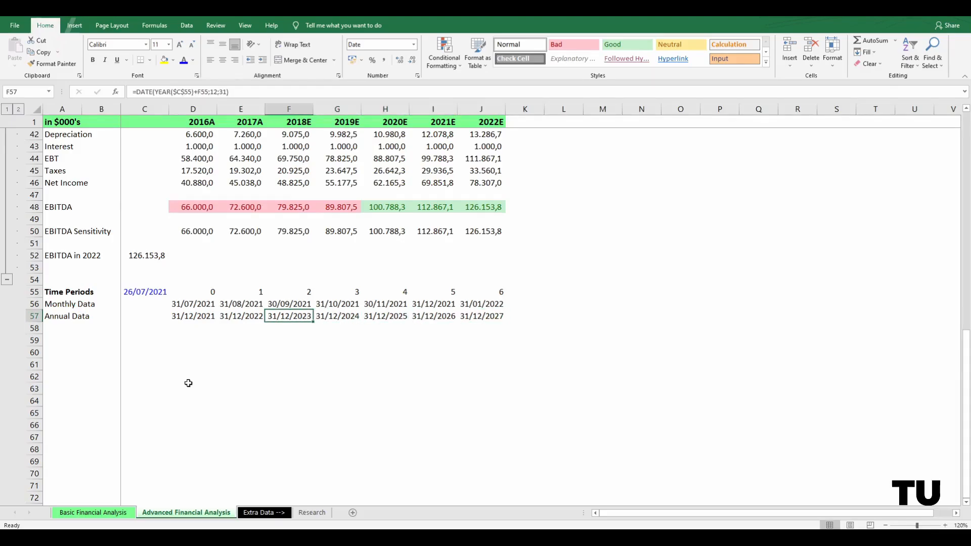
Step: Compare the start date in C55 with the first EOMONTH formula in D56
{"action": "key", "text": "Up"}
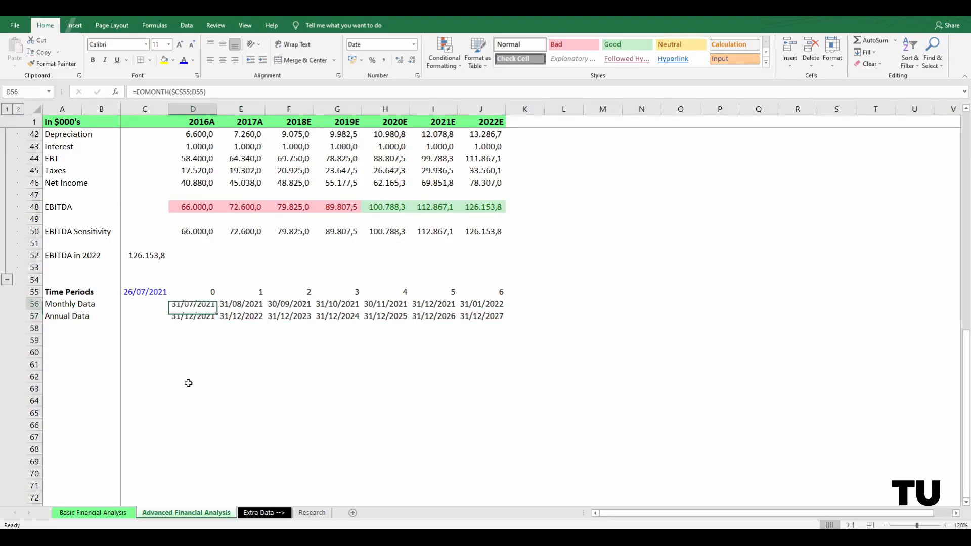
{"action": "key", "text": "Up"}
{"action": "key", "text": "Left"}
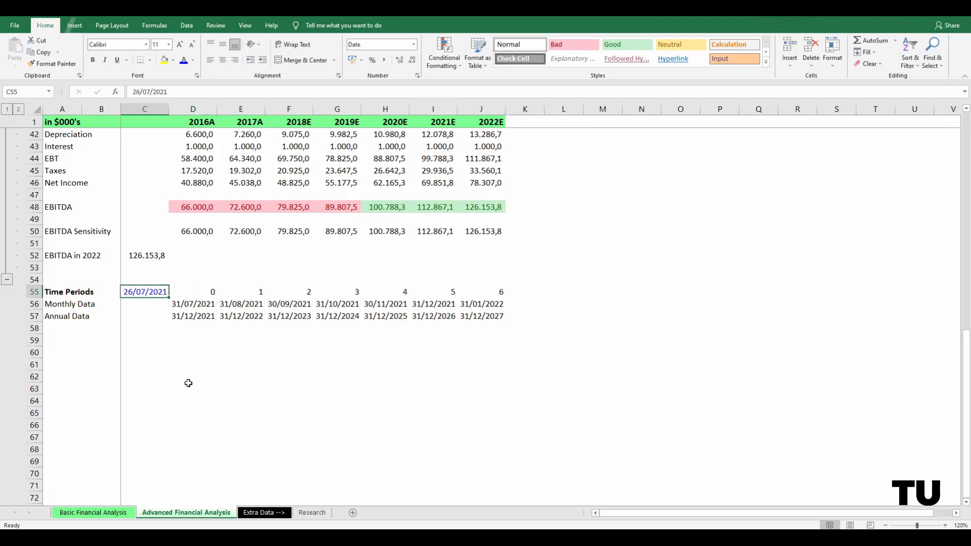
{"action": "key", "text": "Down"}
{"action": "key", "text": "Right"}
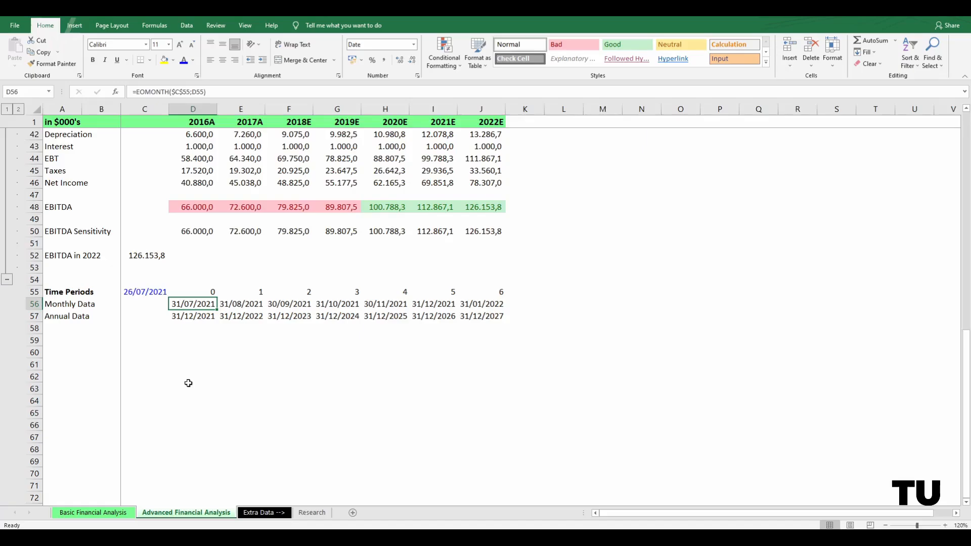
{"action": "key", "text": "Left"}
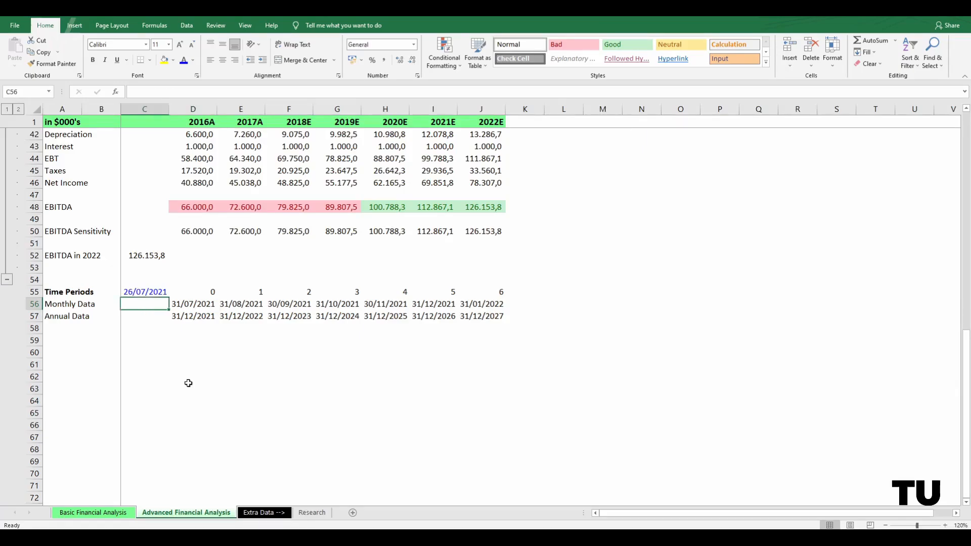
{"action": "key", "text": "Up"}
{"action": "key", "text": "Down"}
{"action": "key", "text": "Right"}
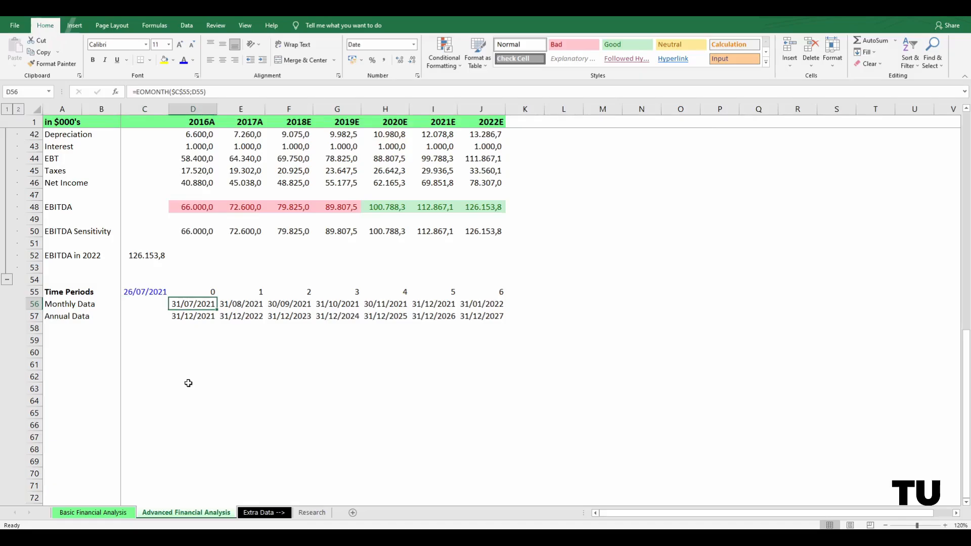